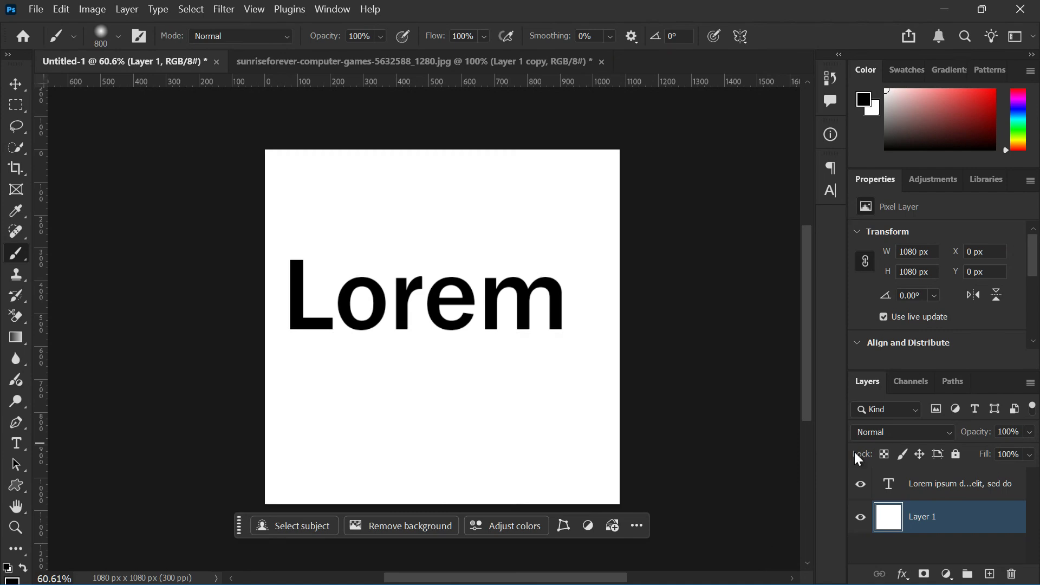
# - Add a Drop Shadow effect to the Lorem ipsum text layer
pyautogui.click(904, 495)
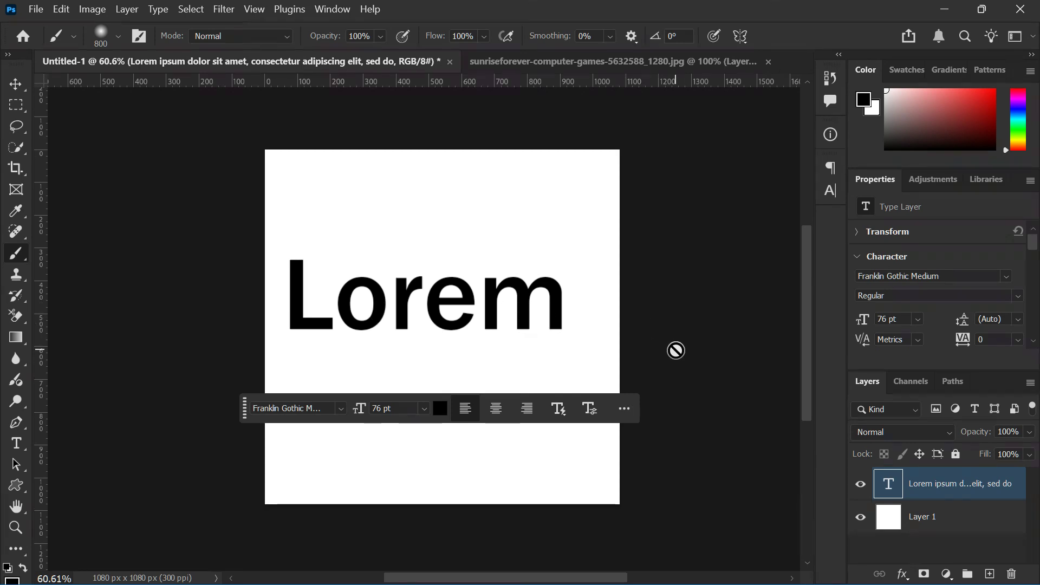
pyautogui.click(15, 84)
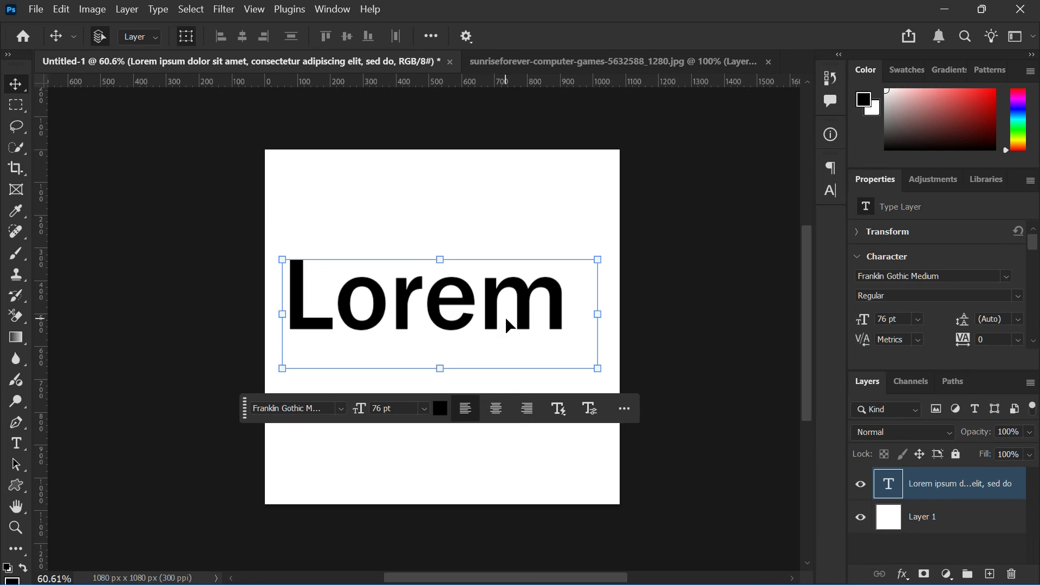
pyautogui.doubleClick(892, 487)
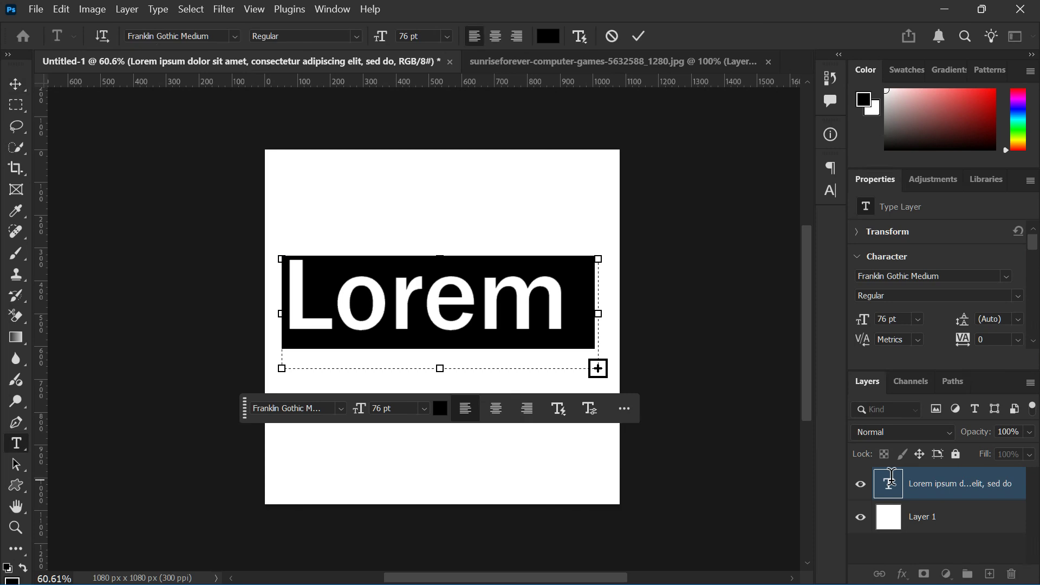
pyautogui.rightClick(970, 487)
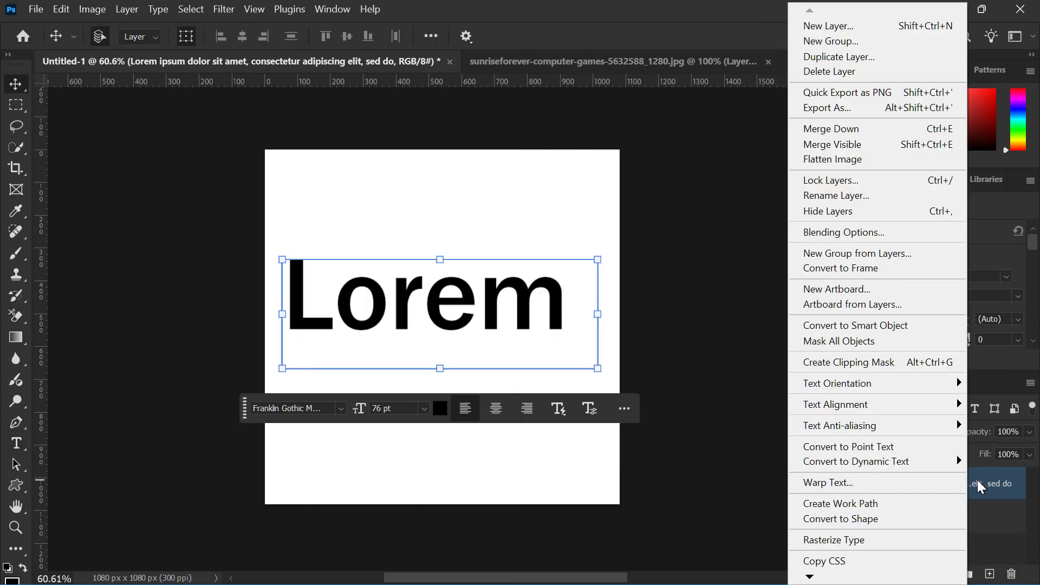
pyautogui.press('Escape')
pyautogui.click(902, 574)
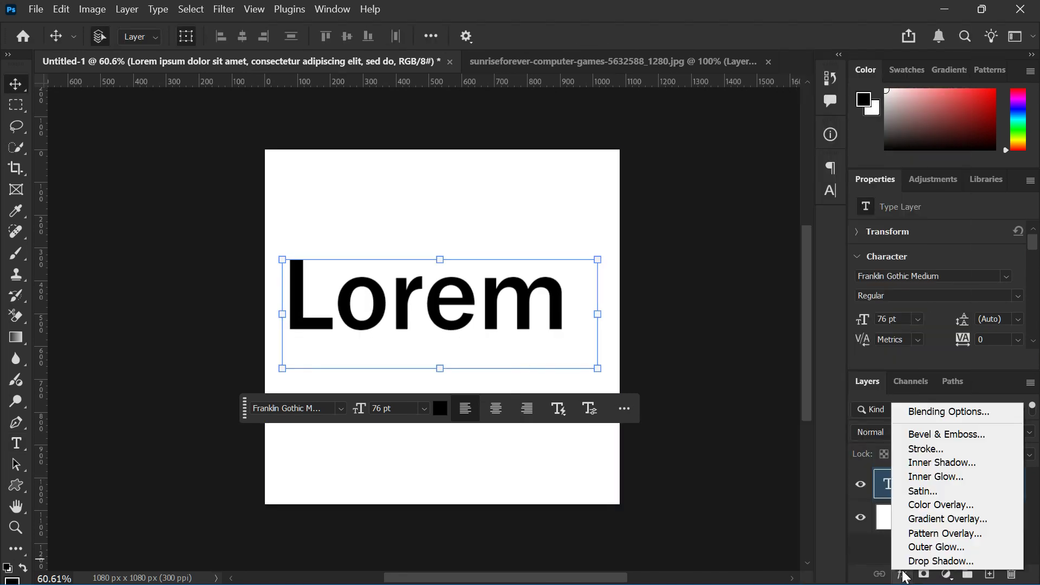
pyautogui.click(940, 561)
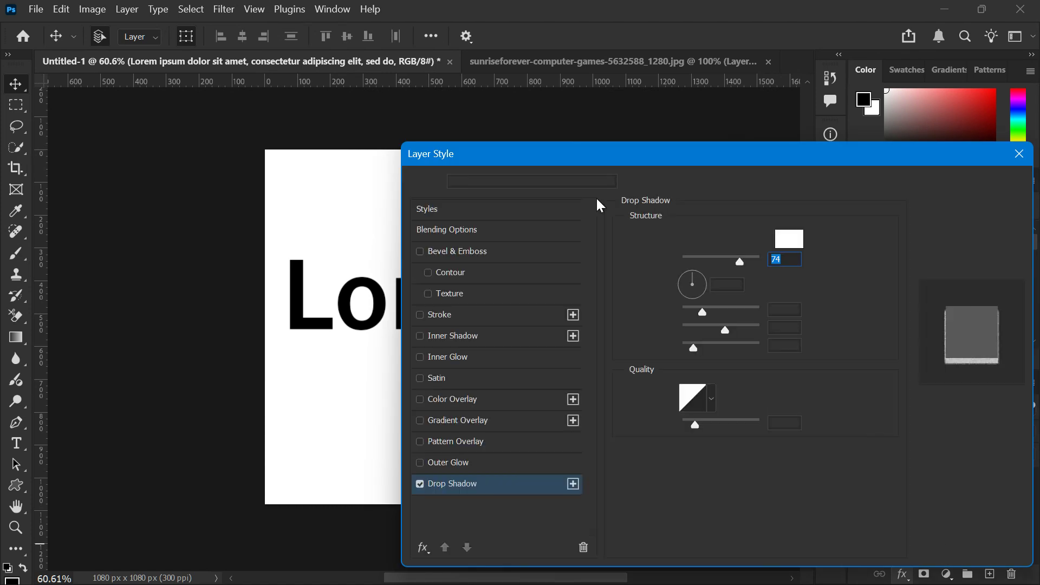
# - Set the drop shadow's angle to -143° and distance to 47 px, and change its colour to black (000000)
pyautogui.moveTo(559, 158); pyautogui.dragTo(574, 24)
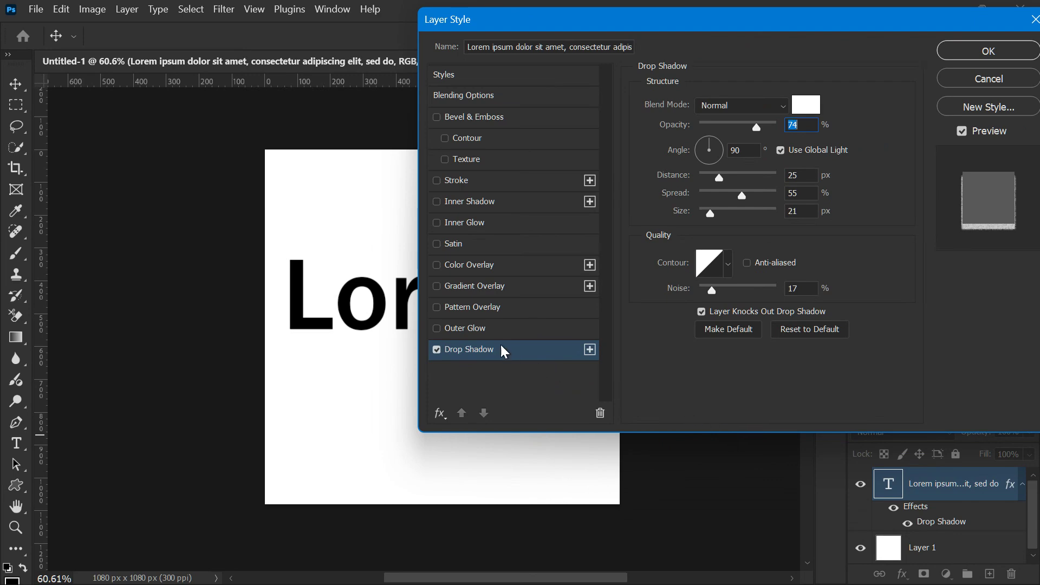
pyautogui.moveTo(656, 25); pyautogui.dragTo(767, 38)
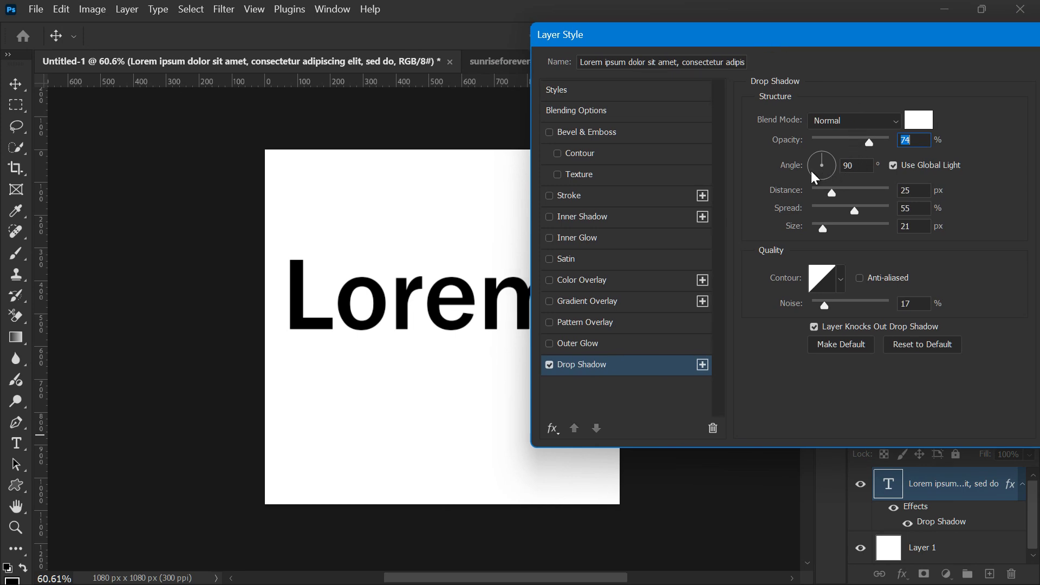
pyautogui.moveTo(815, 178); pyautogui.dragTo(854, 195)
pyautogui.click(916, 123)
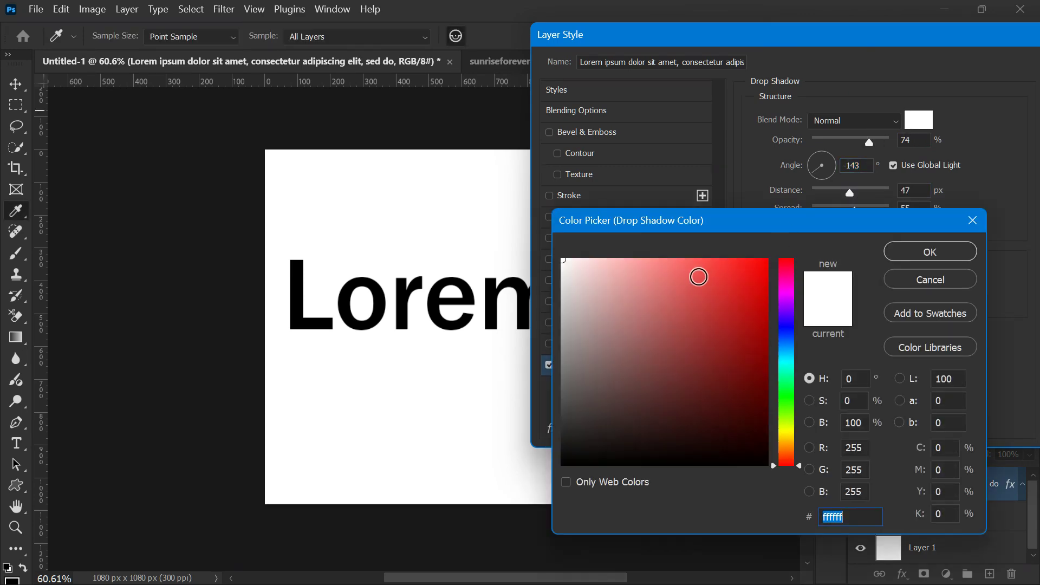
pyautogui.moveTo(674, 280); pyautogui.dragTo(429, 506)
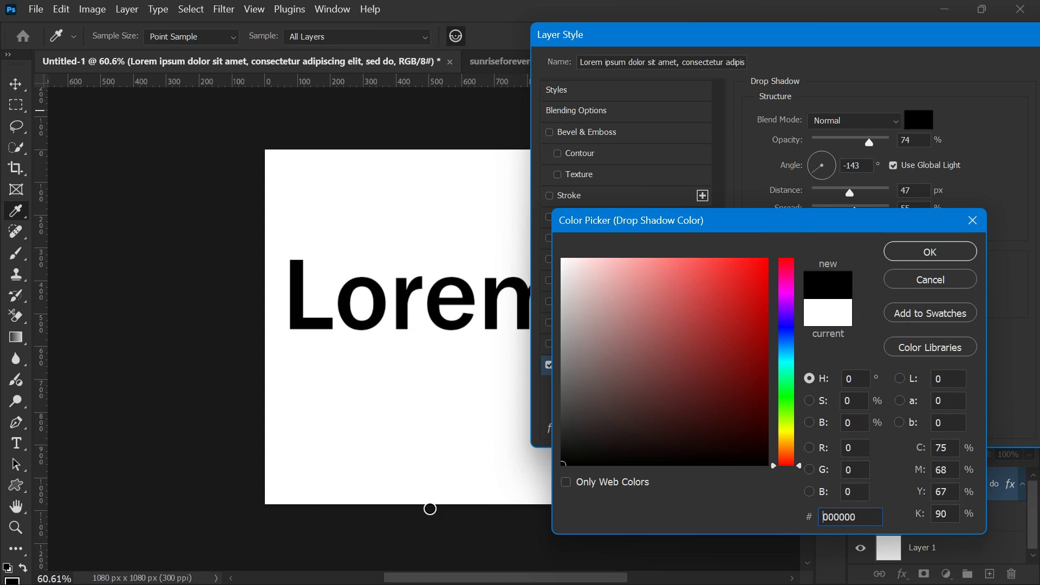
pyautogui.click(924, 252)
pyautogui.moveTo(653, 34); pyautogui.dragTo(722, 31)
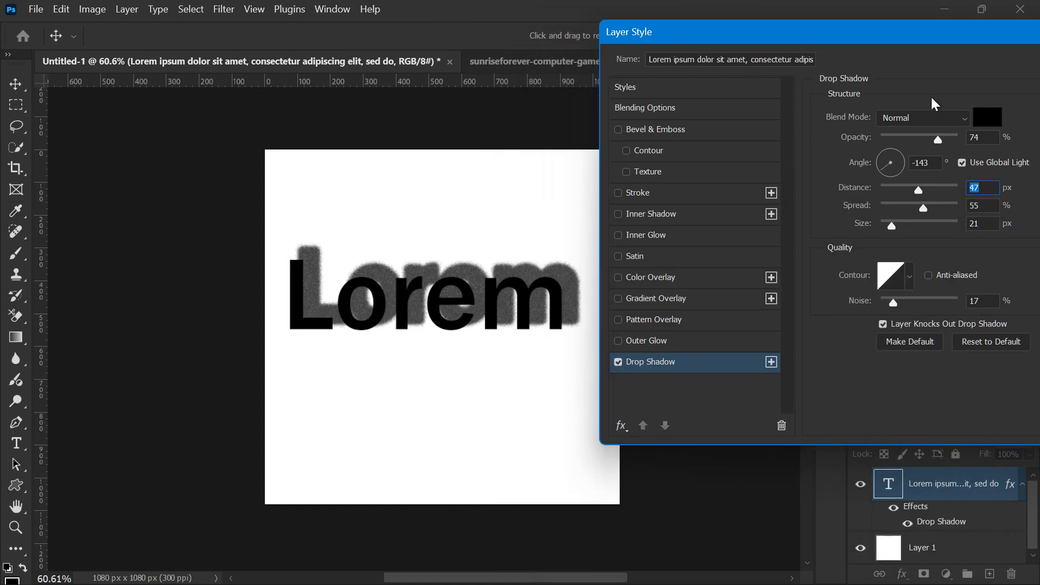
# - Set the drop shadow's opacity to 57%, its angle to 83° and its distance to 83 px
pyautogui.moveTo(940, 139); pyautogui.dragTo(921, 150)
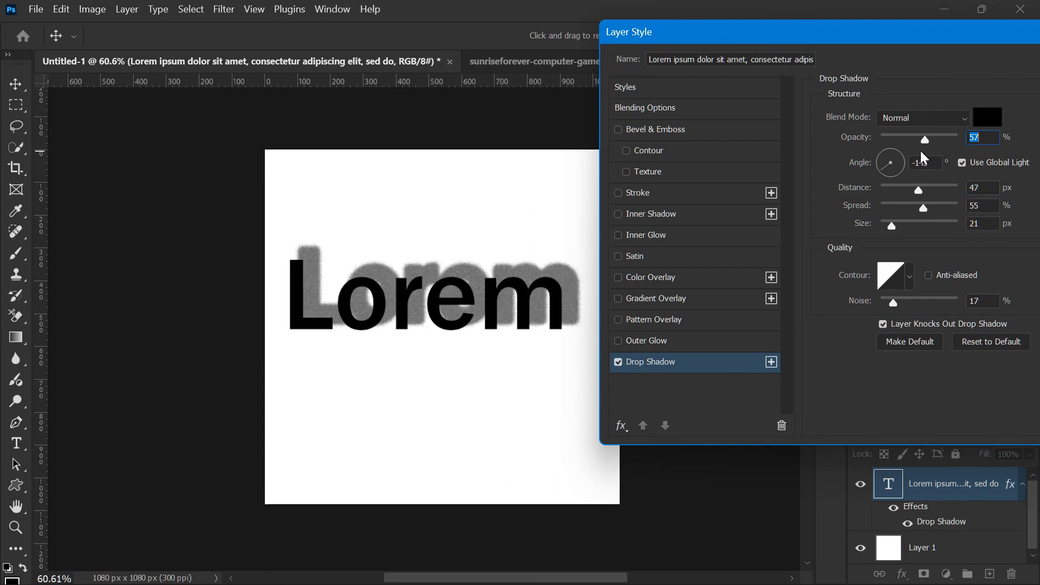
pyautogui.moveTo(920, 189); pyautogui.dragTo(895, 173)
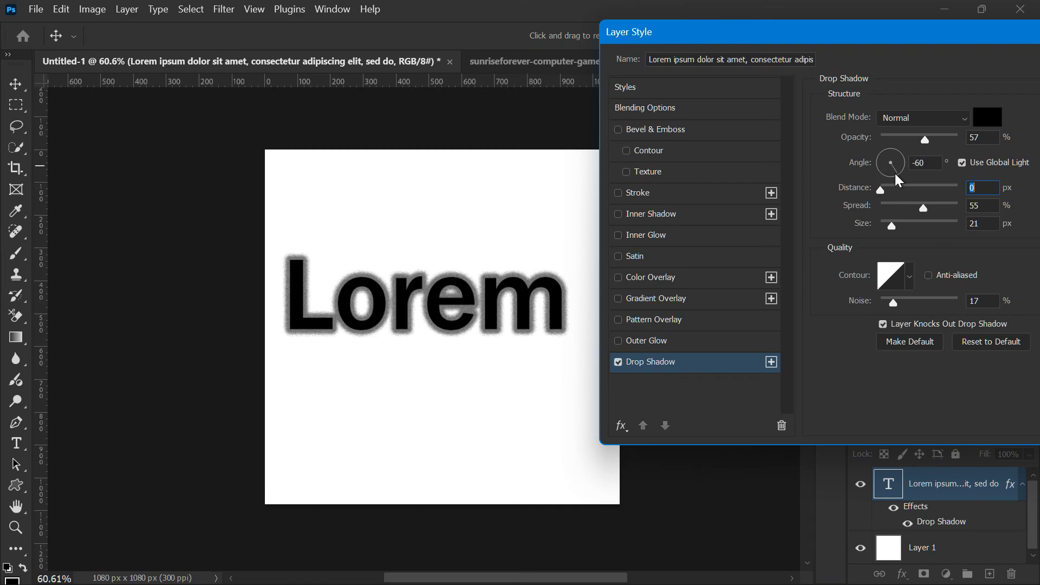
pyautogui.click(884, 141)
pyautogui.moveTo(886, 171)
pyautogui.mouseDown()
pyautogui.moveTo(917, 189)
pyautogui.moveTo(894, 181)
pyautogui.mouseUp()
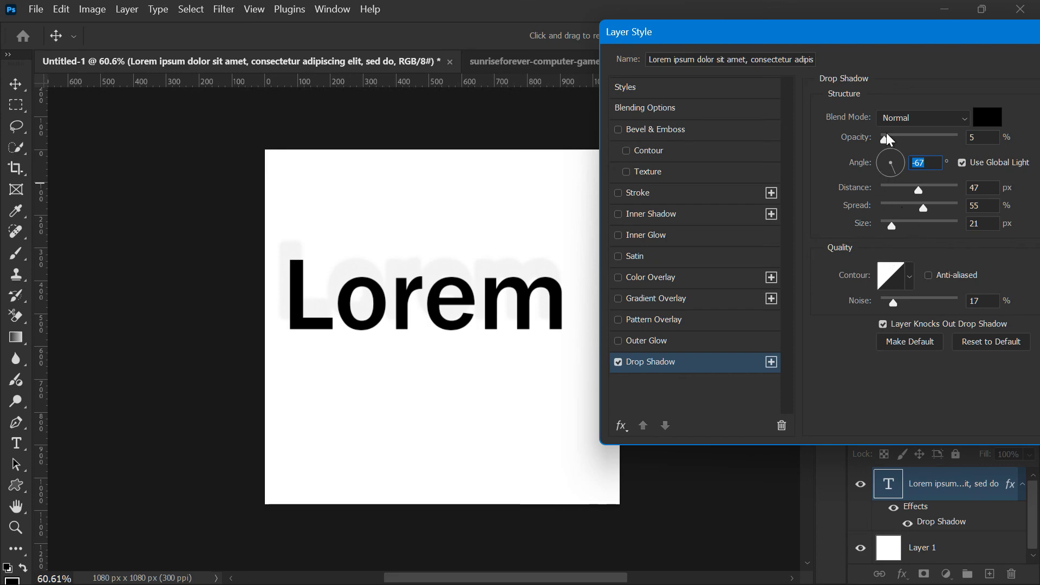
pyautogui.moveTo(888, 138); pyautogui.dragTo(933, 189)
pyautogui.moveTo(882, 165)
pyautogui.mouseDown()
pyautogui.moveTo(906, 164)
pyautogui.moveTo(891, 152)
pyautogui.mouseUp()
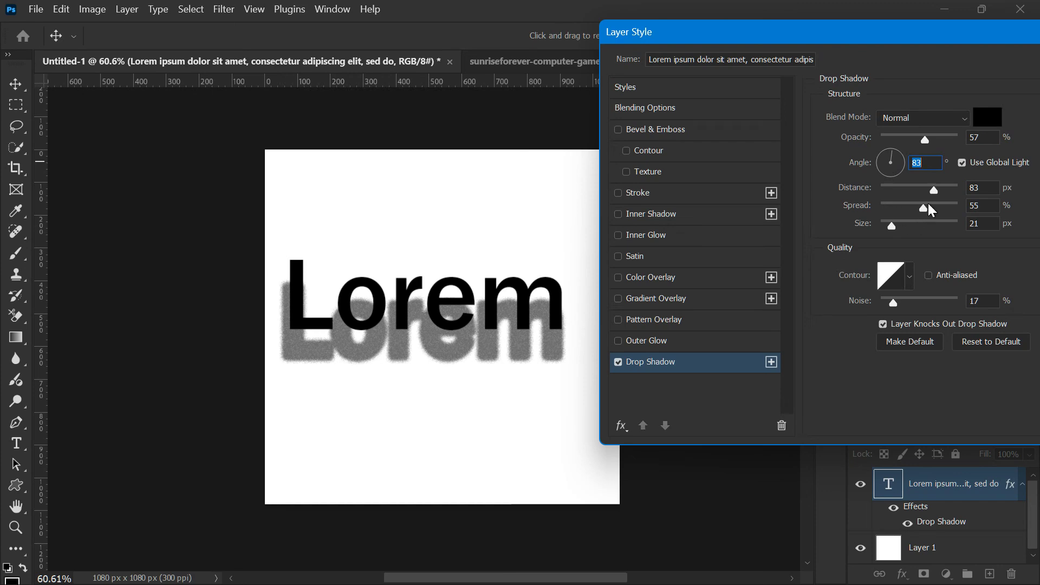
# - Set the drop shadow's size to 16 px and its spread to 39%
pyautogui.moveTo(891, 226); pyautogui.dragTo(945, 210)
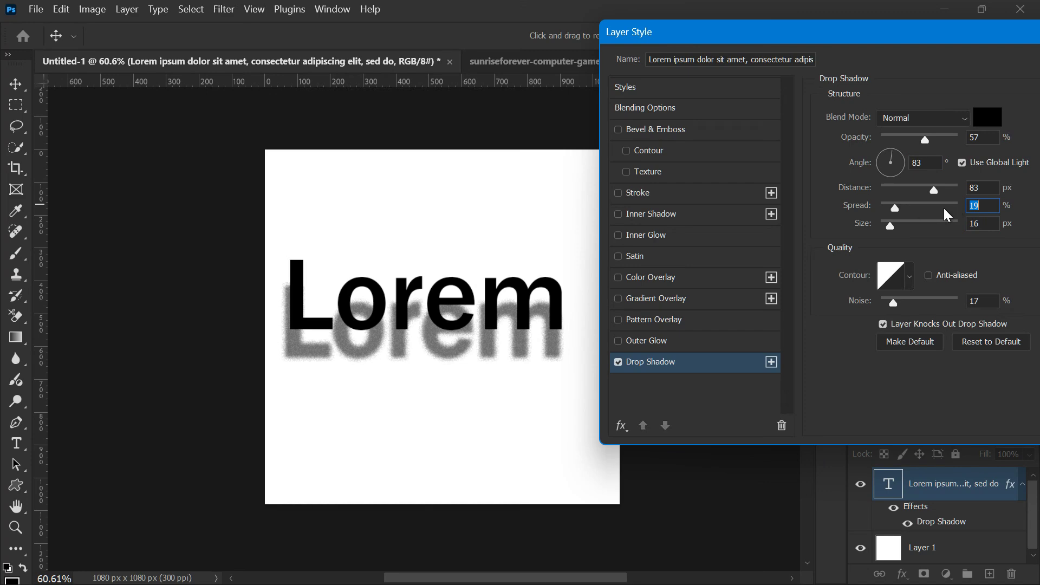
pyautogui.click(892, 209)
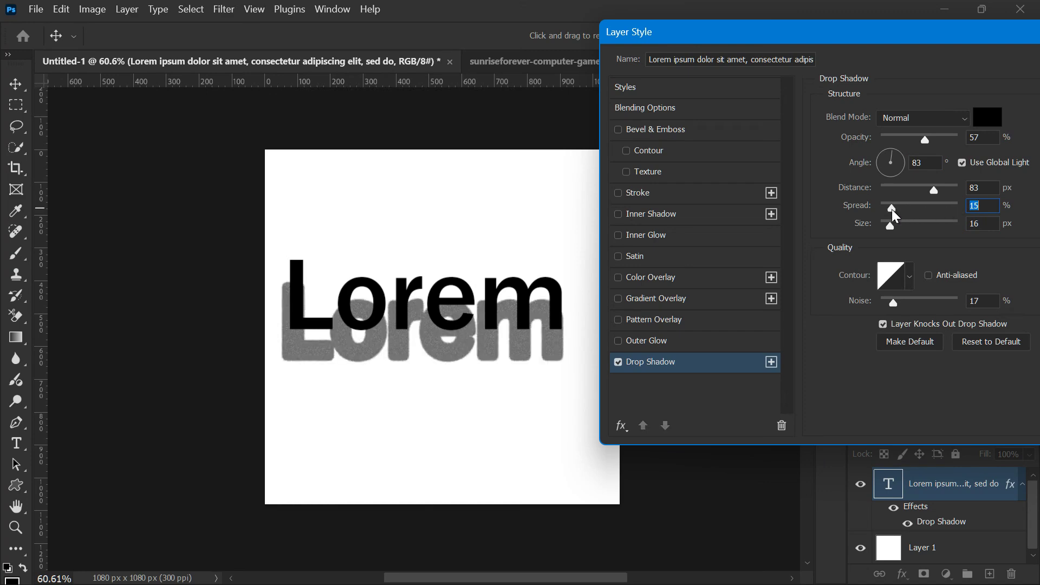
pyautogui.click(912, 205)
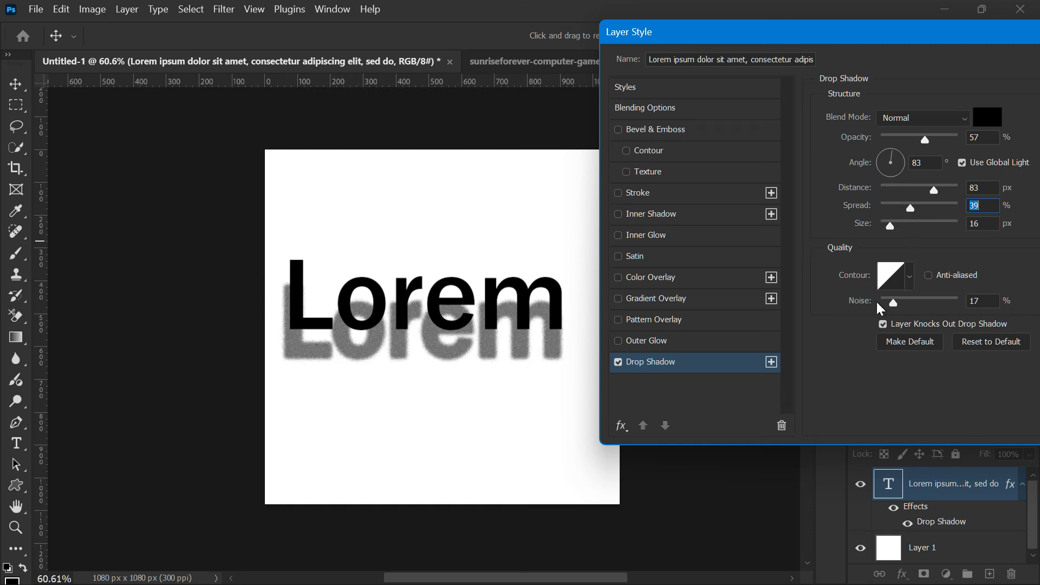
# - Give the drop shadow the S-curve contour from the end of the first preset row and turn on anti-aliasing
pyautogui.click(908, 275)
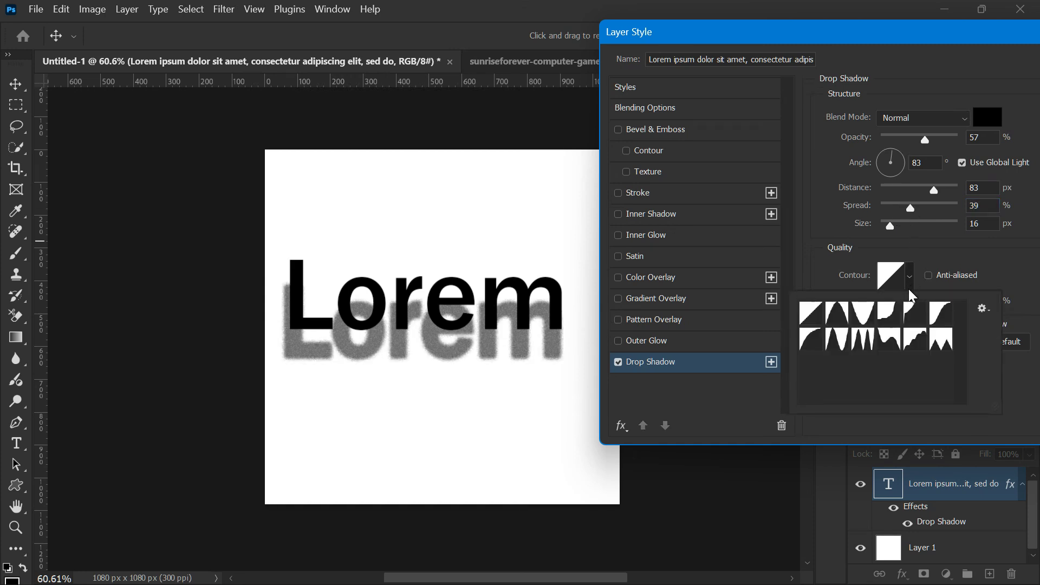
pyautogui.click(869, 313)
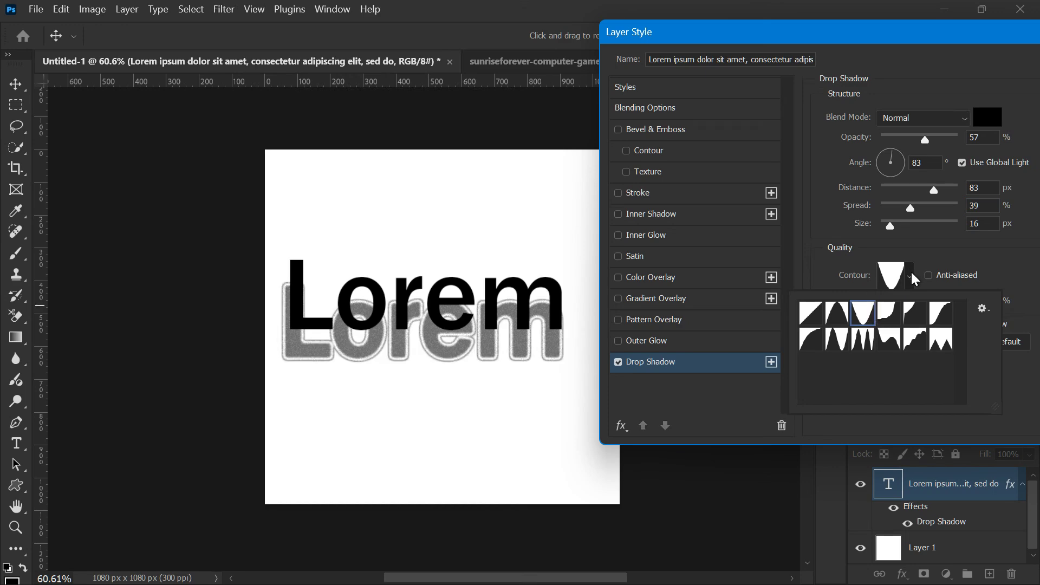
pyautogui.click(940, 314)
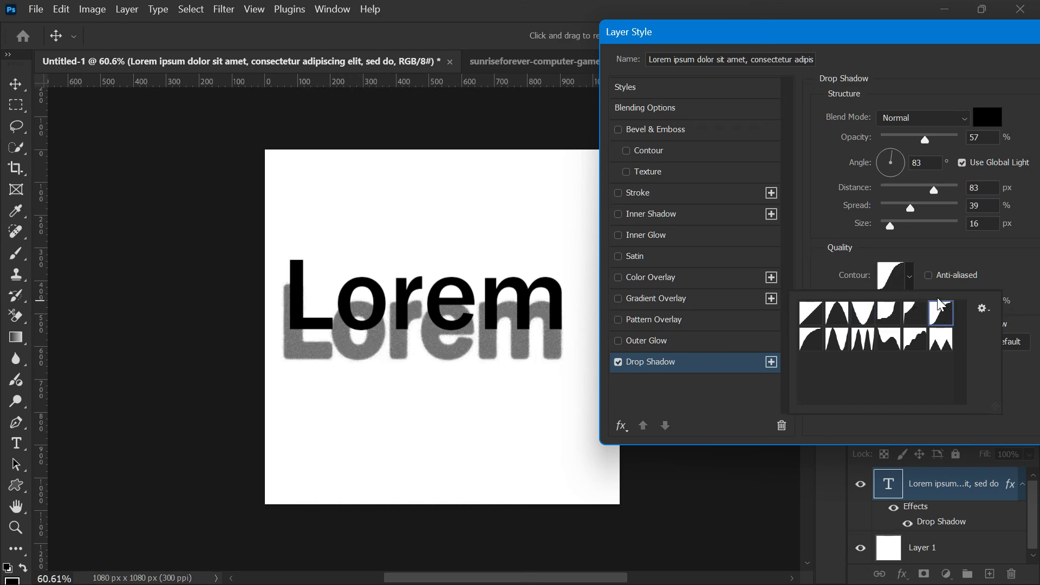
pyautogui.click(924, 256)
pyautogui.click(931, 274)
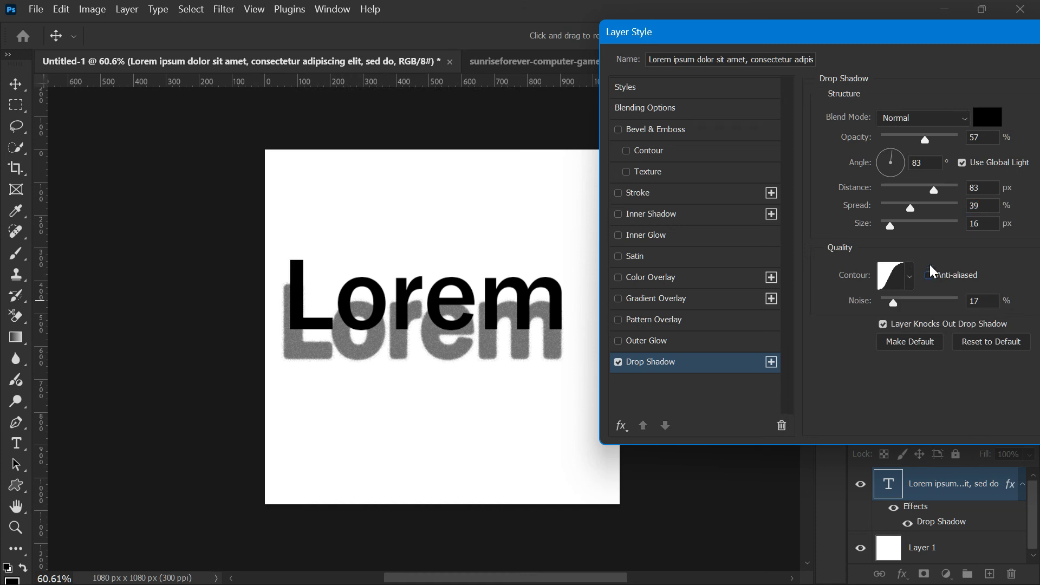
# - Set the drop shadow's distance to 31 px and apply the layer style to the text
pyautogui.moveTo(864, 35); pyautogui.dragTo(747, 35)
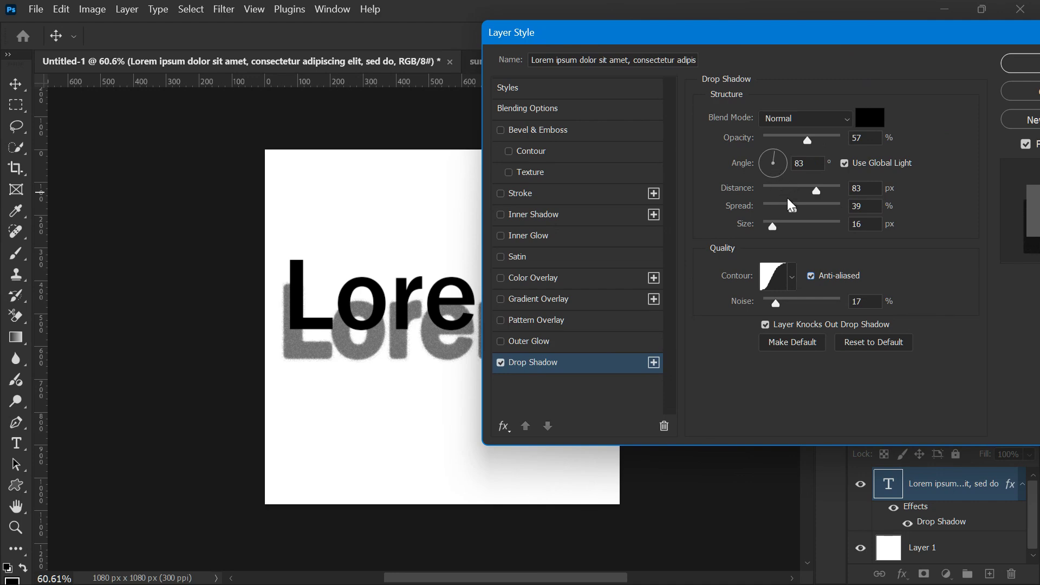
pyautogui.moveTo(814, 190); pyautogui.dragTo(788, 190)
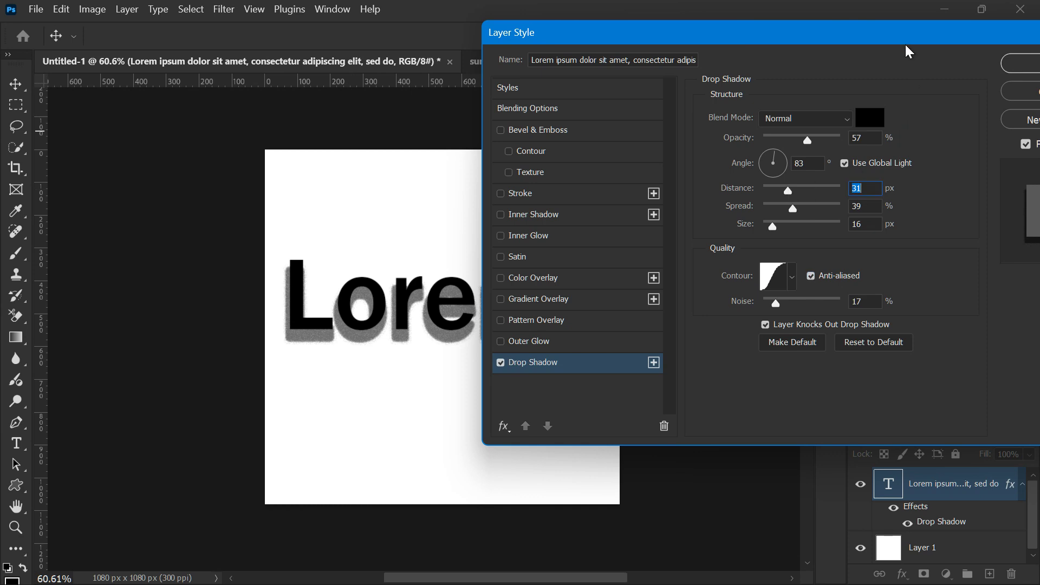
pyautogui.moveTo(906, 43); pyautogui.dragTo(806, 52)
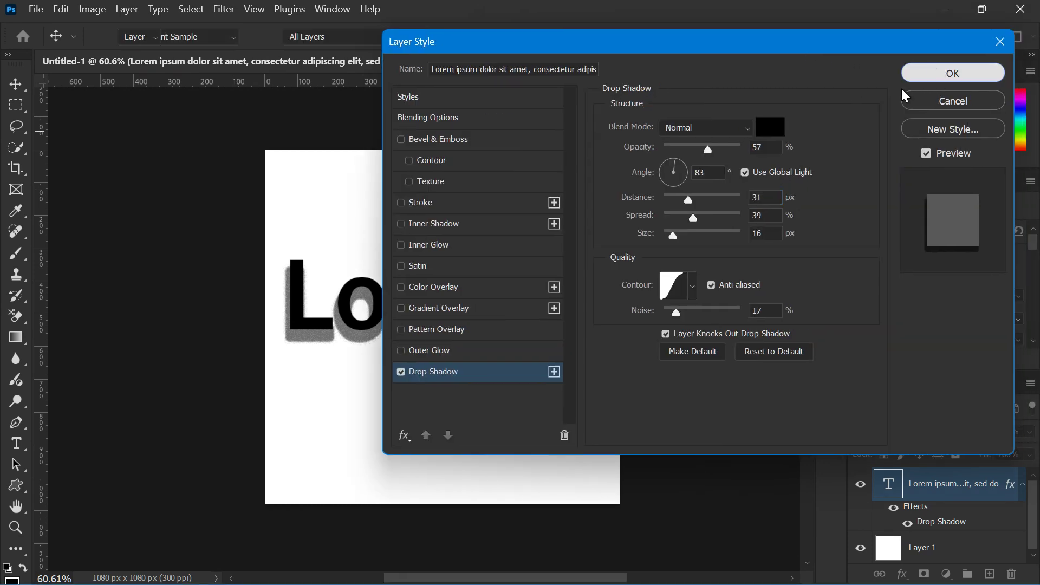
pyautogui.click(921, 73)
pyautogui.click(484, 246)
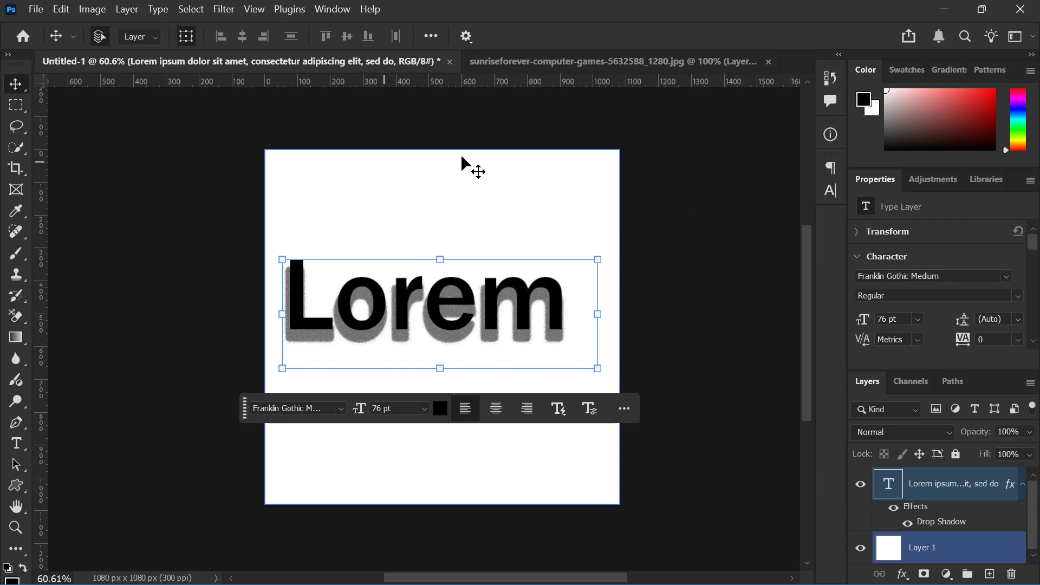
# - Switch to the sunriseforever-computer-games photo document and compare it with Layer 1 and Layer 1 copy shown and hidden
pyautogui.click(586, 64)
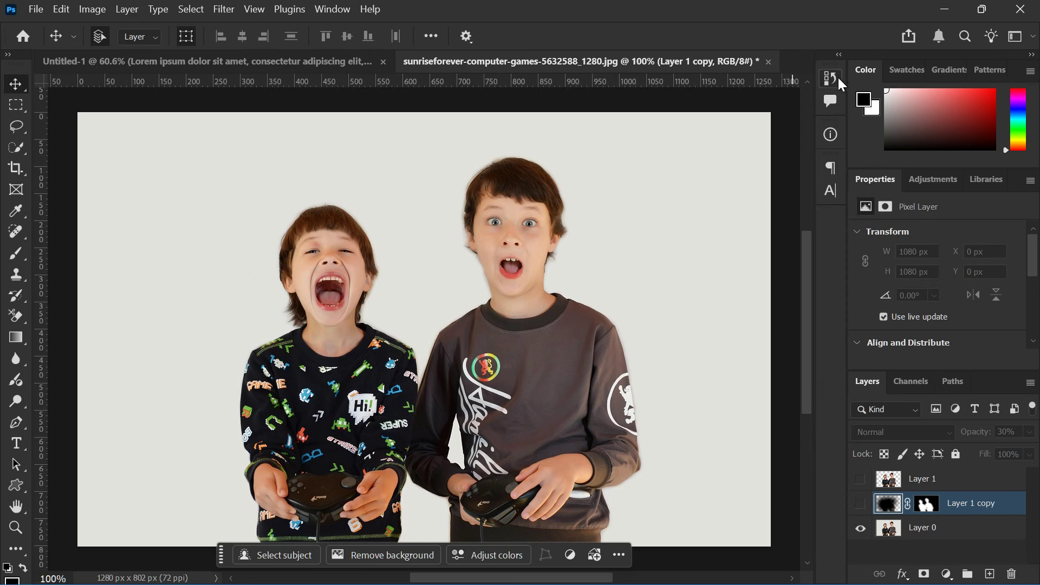
pyautogui.click(860, 479)
pyautogui.click(860, 503)
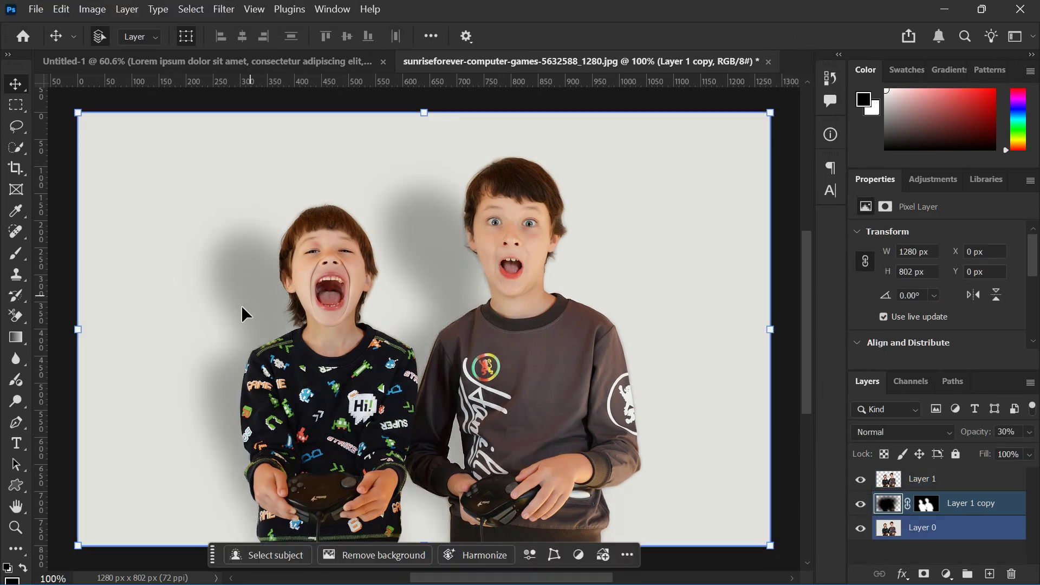
pyautogui.click(861, 504)
pyautogui.click(860, 479)
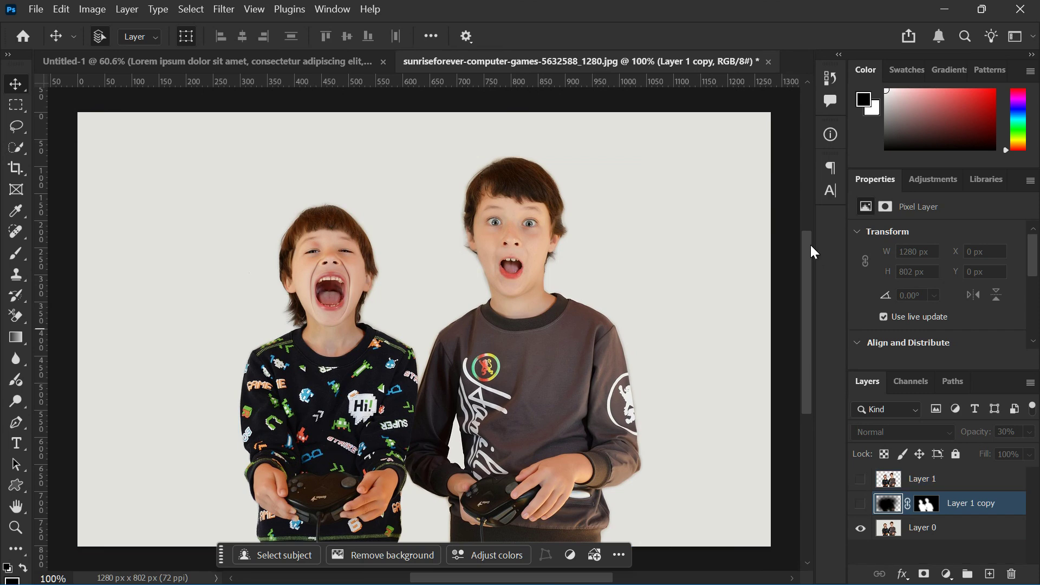
# - Try reverting the photo through its history states to the opening snapshot, and undo the revert
pyautogui.click(830, 78)
pyautogui.scroll(2, 724, 191)
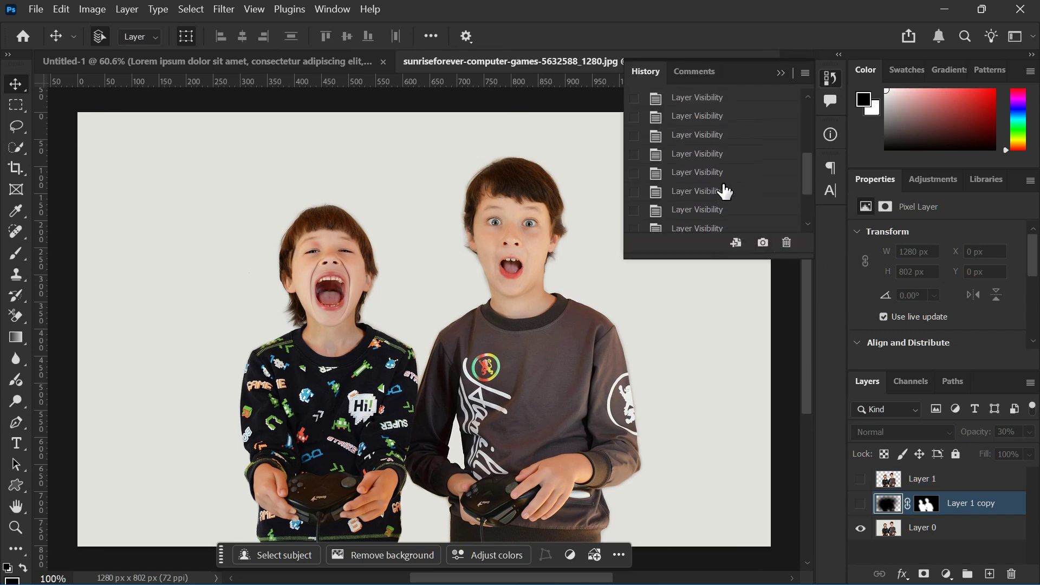
pyautogui.scroll(2, 725, 190)
pyautogui.moveTo(810, 127)
pyautogui.mouseDown()
pyautogui.moveTo(811, 251)
pyautogui.moveTo(810, 96)
pyautogui.mouseUp()
pyautogui.click(634, 121)
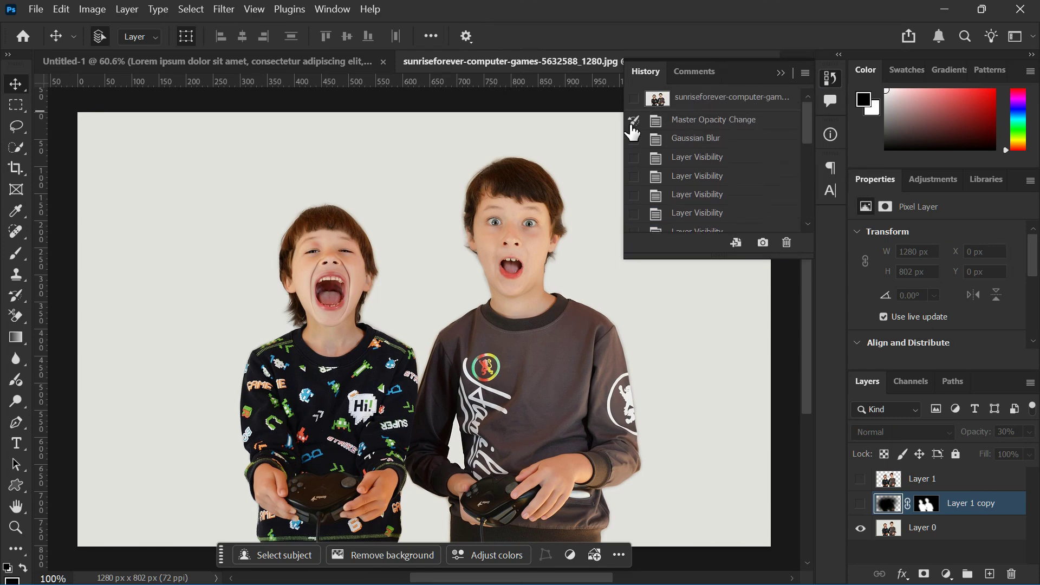
pyautogui.click(634, 99)
pyautogui.click(723, 121)
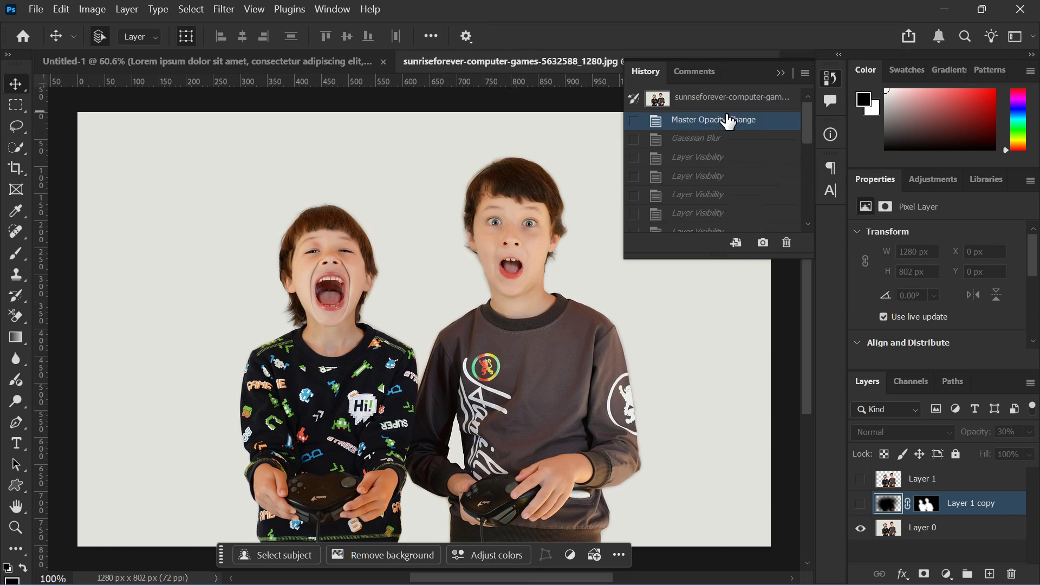
pyautogui.click(726, 139)
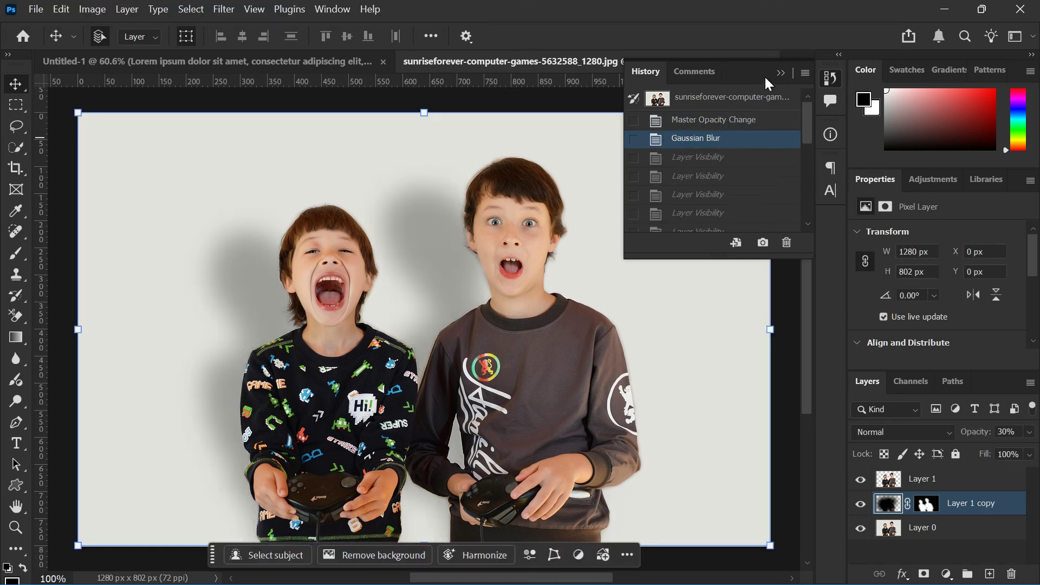
pyautogui.click(758, 97)
pyautogui.click(780, 74)
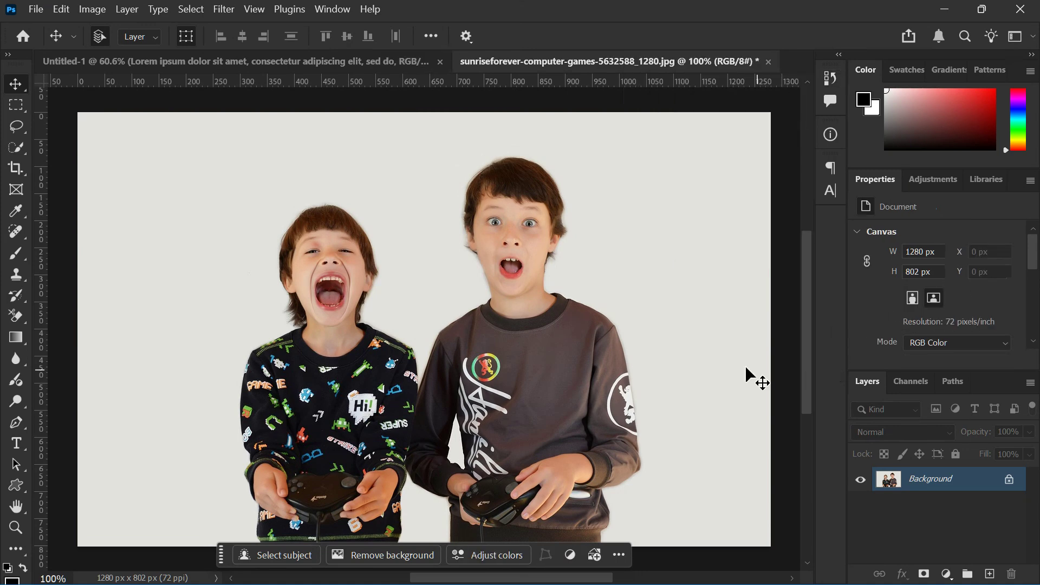
pyautogui.hotkey('ctrl', 'z')
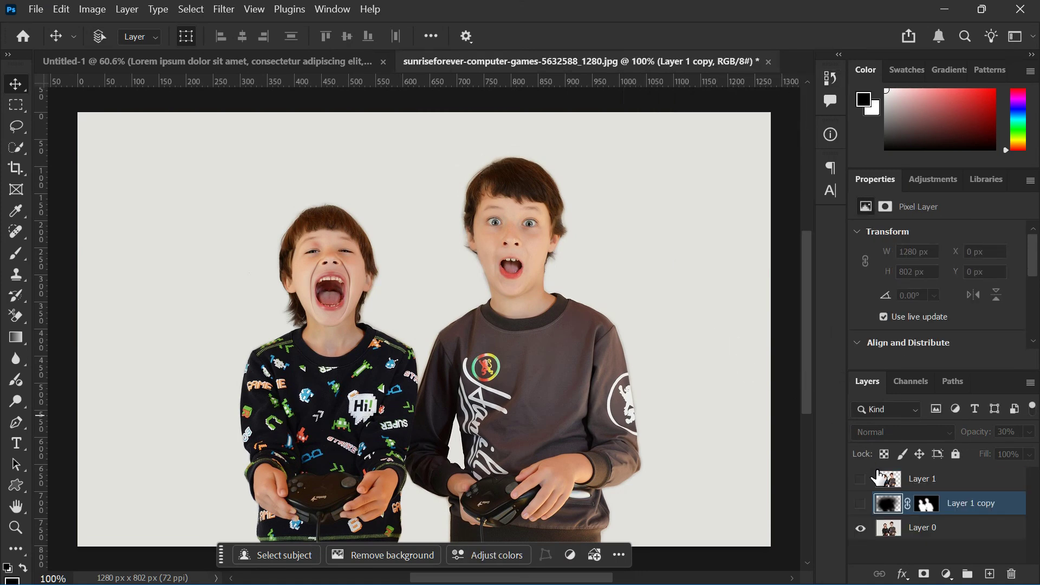
# - Show Layer 1 copy, try scaling its shadow to 91.93% with Free Transform, and undo the scaling
pyautogui.click(860, 504)
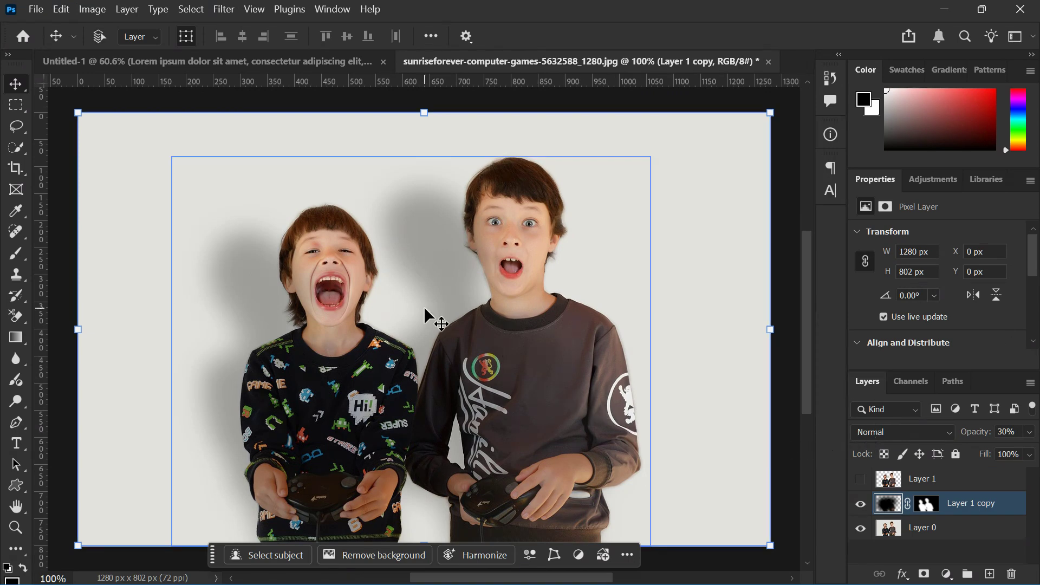
pyautogui.hotkey('ctrl', 't')
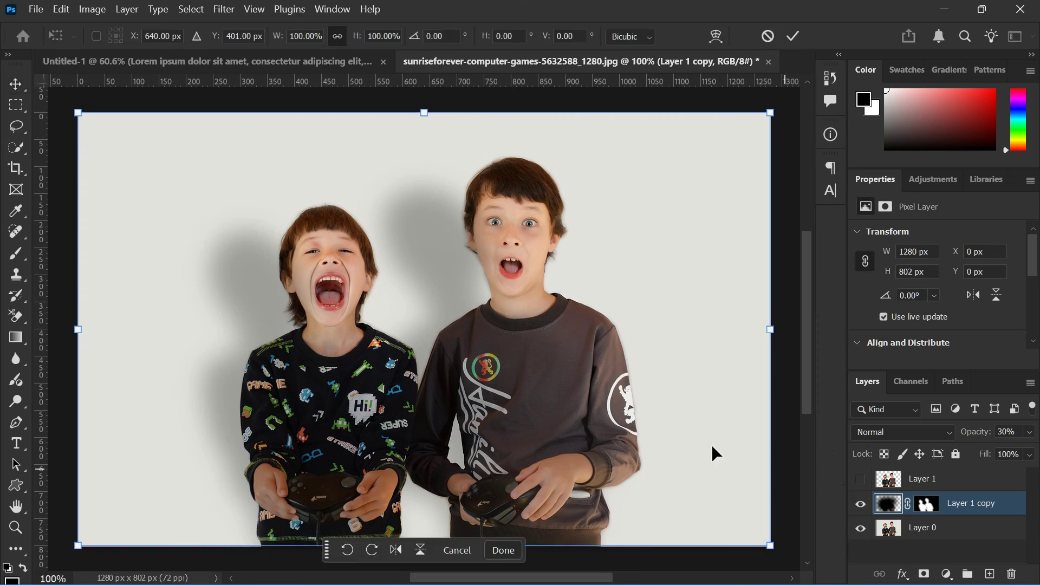
pyautogui.scroll(-2, 402, 282)
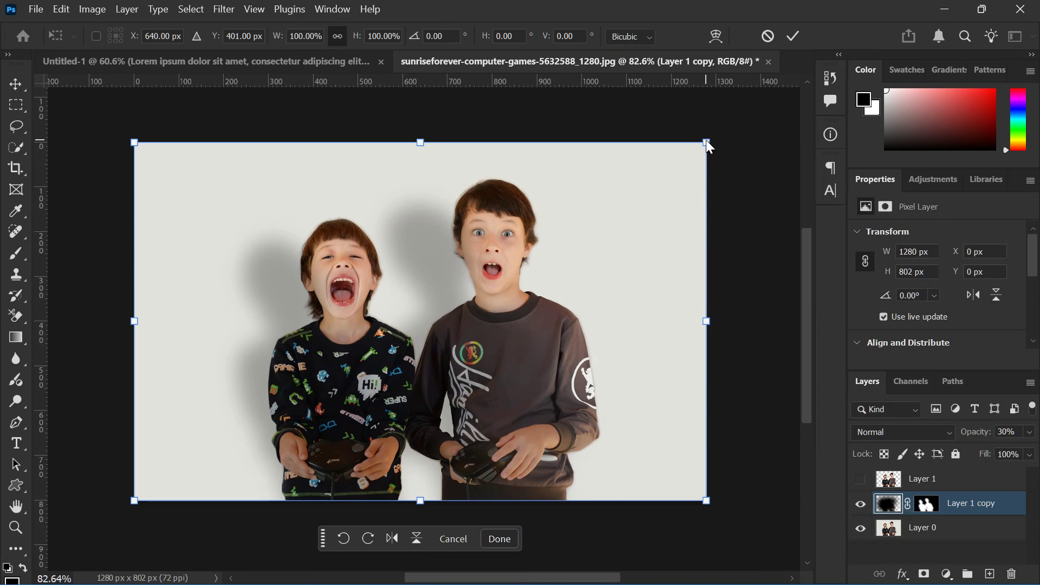
pyautogui.moveTo(709, 145); pyautogui.dragTo(666, 174)
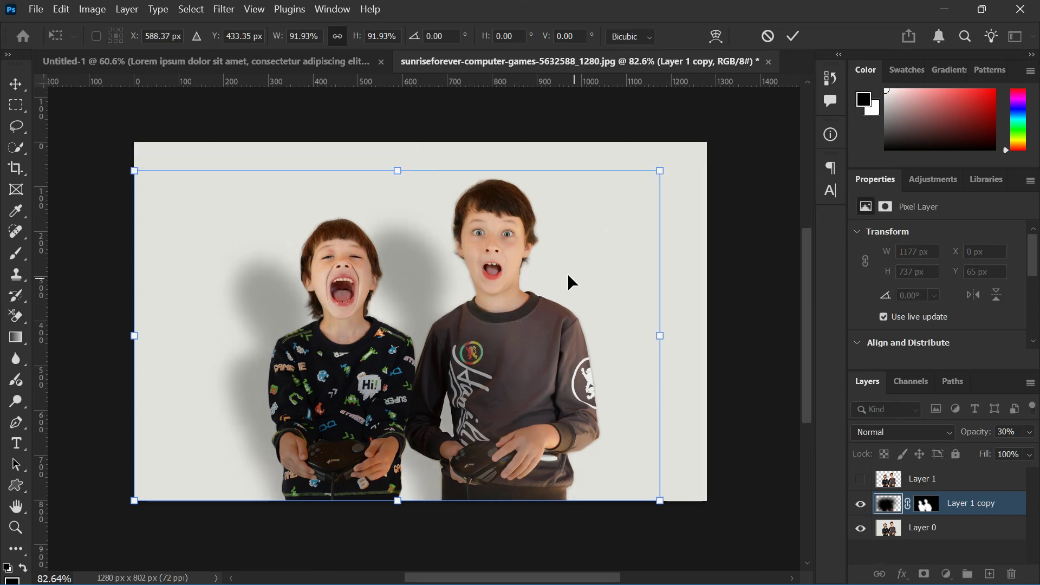
pyautogui.moveTo(569, 278)
pyautogui.mouseDown()
pyautogui.moveTo(518, 261)
pyautogui.moveTo(577, 265)
pyautogui.moveTo(583, 281)
pyautogui.mouseUp()
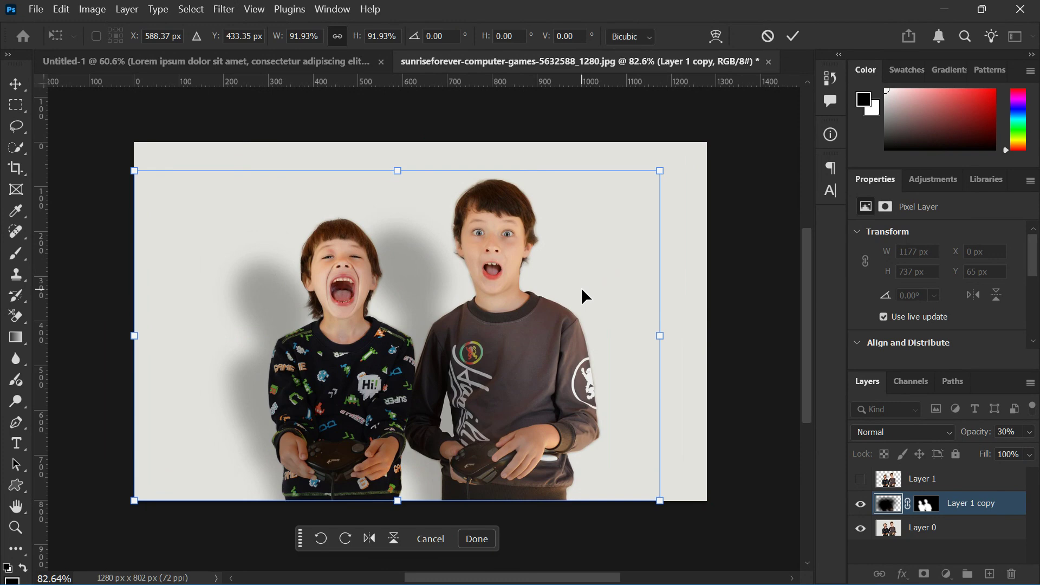
pyautogui.hotkey('ctrl', 'z')
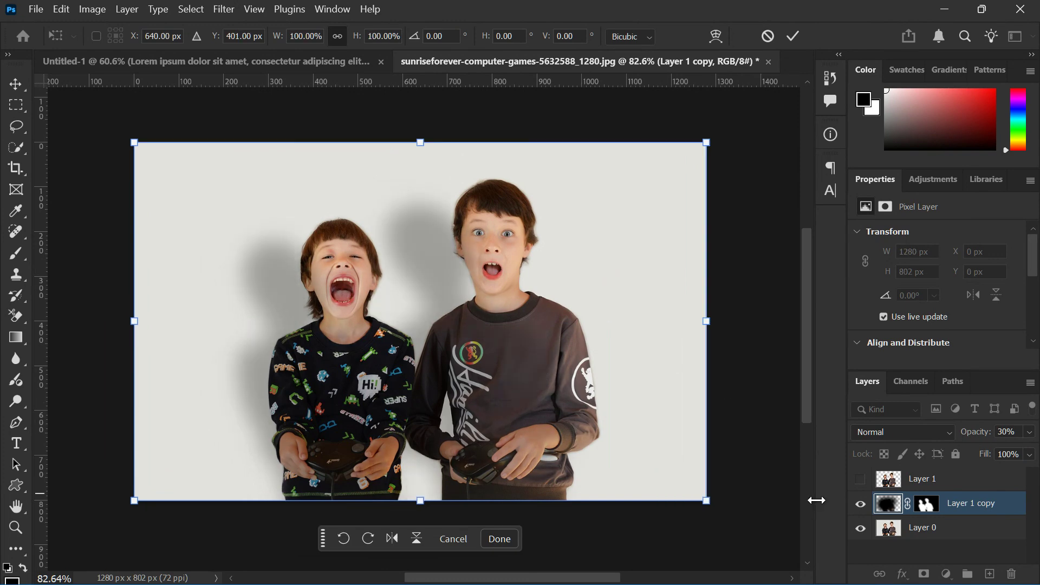
# - Leave the transform, keep Layer 1 copy selected, and make Layer 1 visible again
pyautogui.click(219, 10)
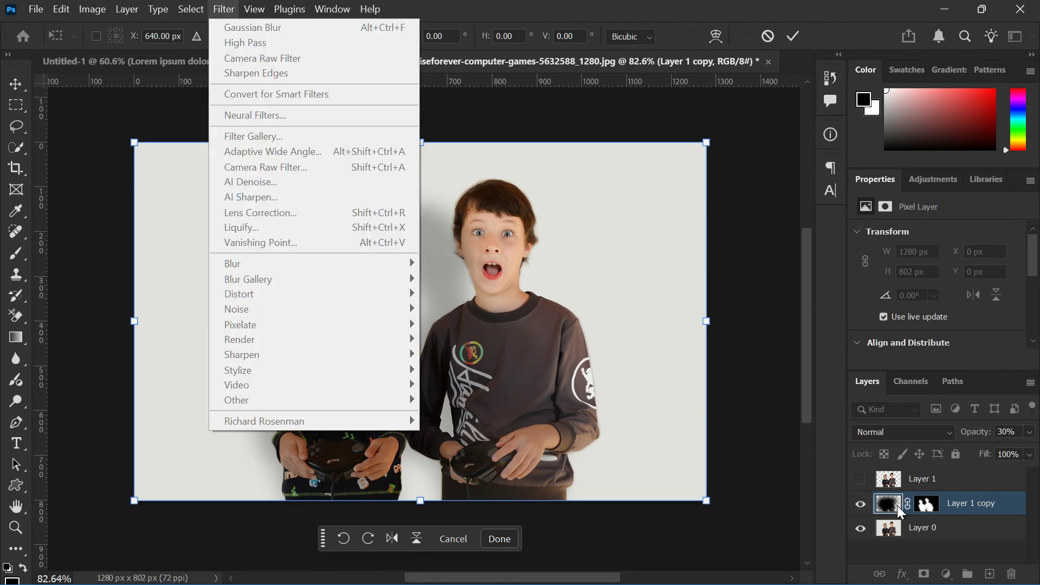
pyautogui.click(906, 549)
pyautogui.click(970, 503)
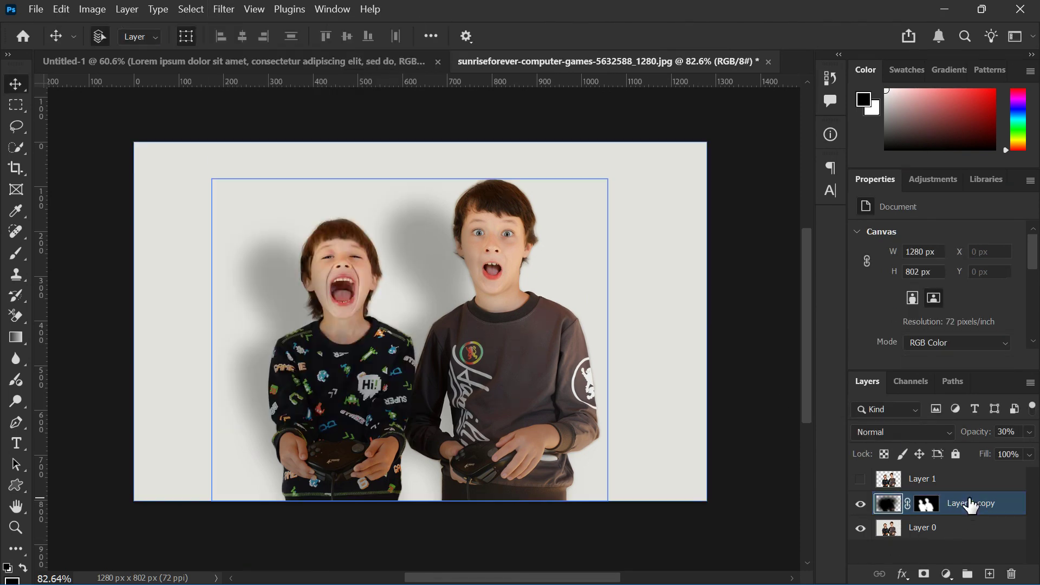
pyautogui.click(859, 479)
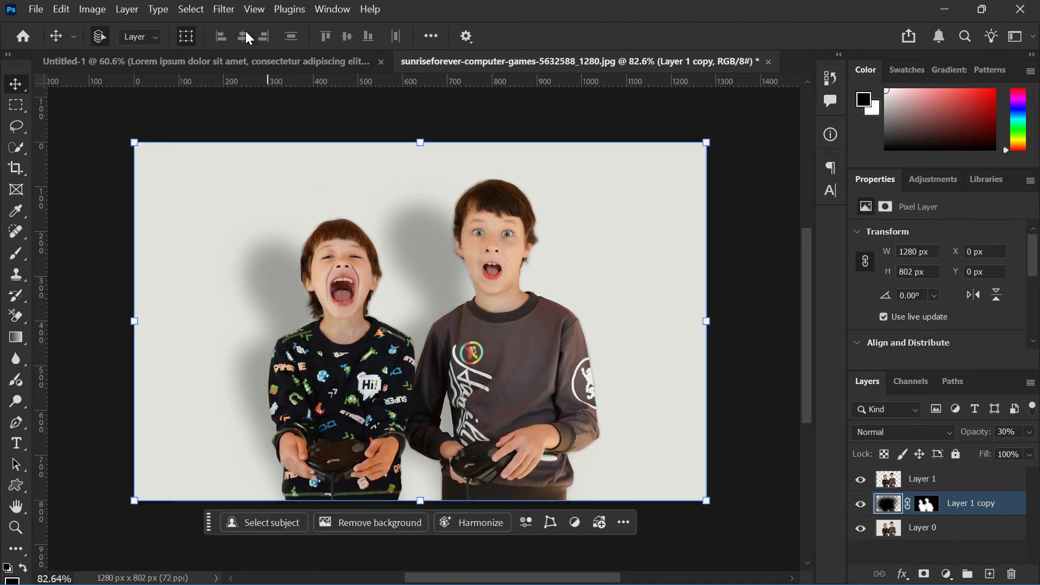
pyautogui.click(219, 9)
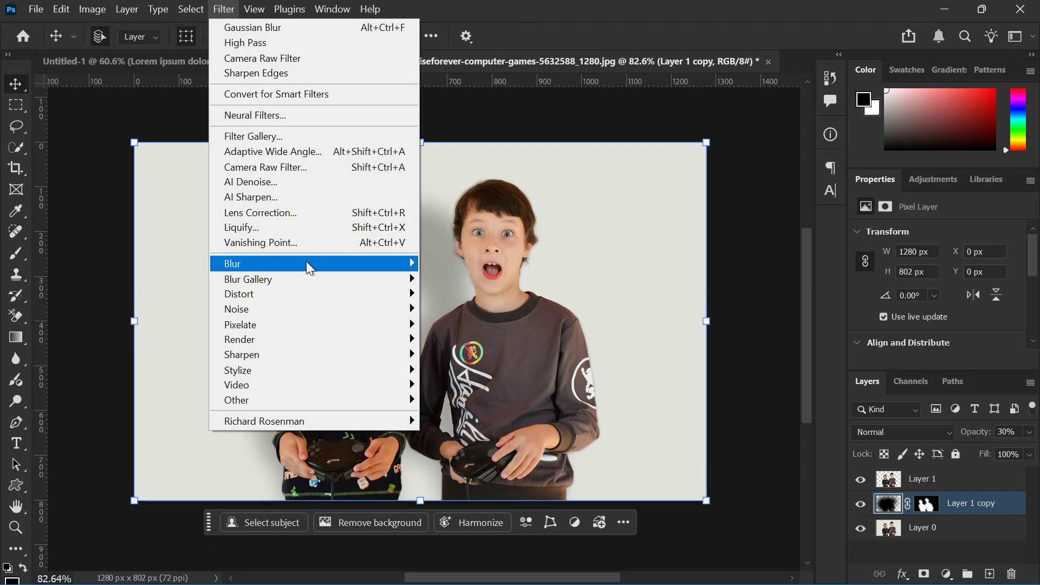
pyautogui.moveTo(306, 262)
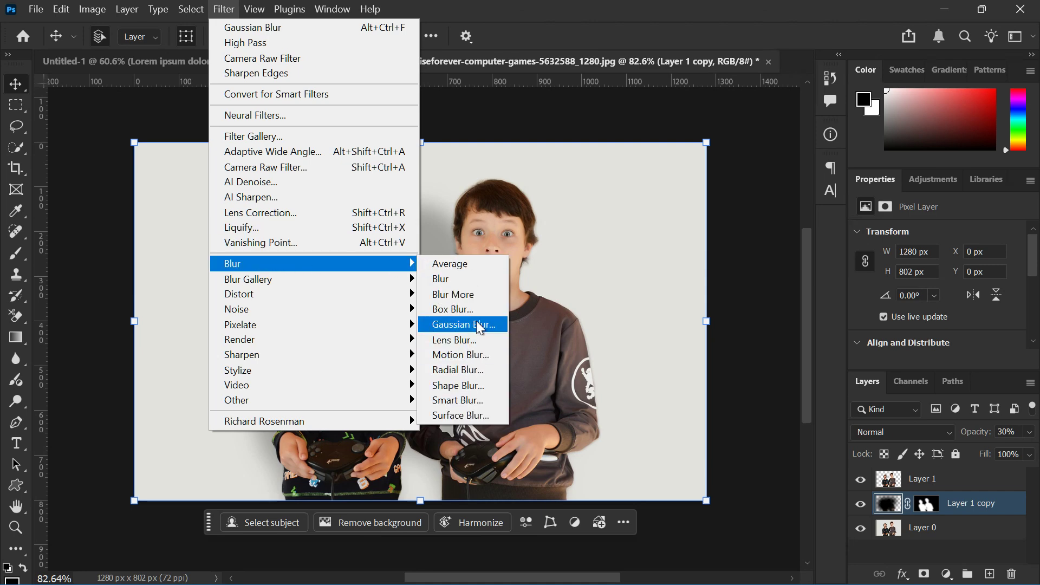
pyautogui.click(872, 543)
pyautogui.click(871, 544)
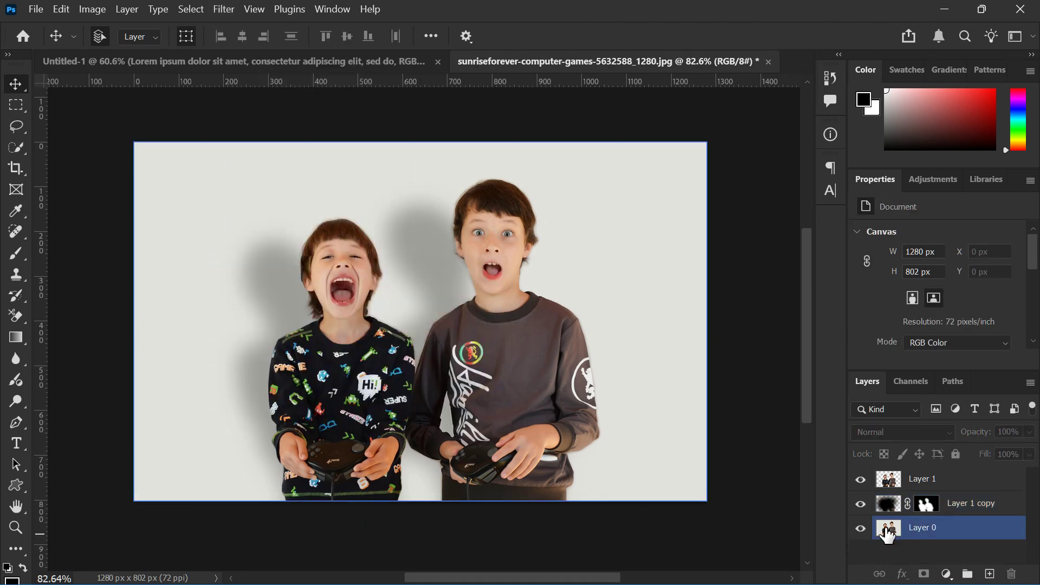
# - Set the opacity of the shadow layer, Layer 1 copy, to 38%
pyautogui.click(965, 509)
pyautogui.click(1029, 432)
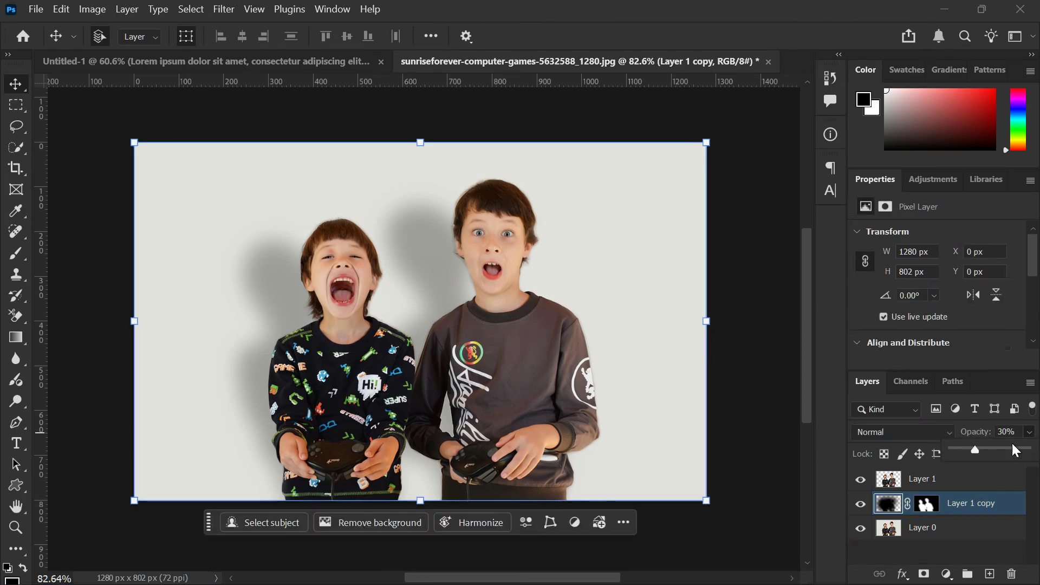
pyautogui.moveTo(993, 445)
pyautogui.mouseDown()
pyautogui.moveTo(1011, 447)
pyautogui.moveTo(991, 463)
pyautogui.mouseUp()
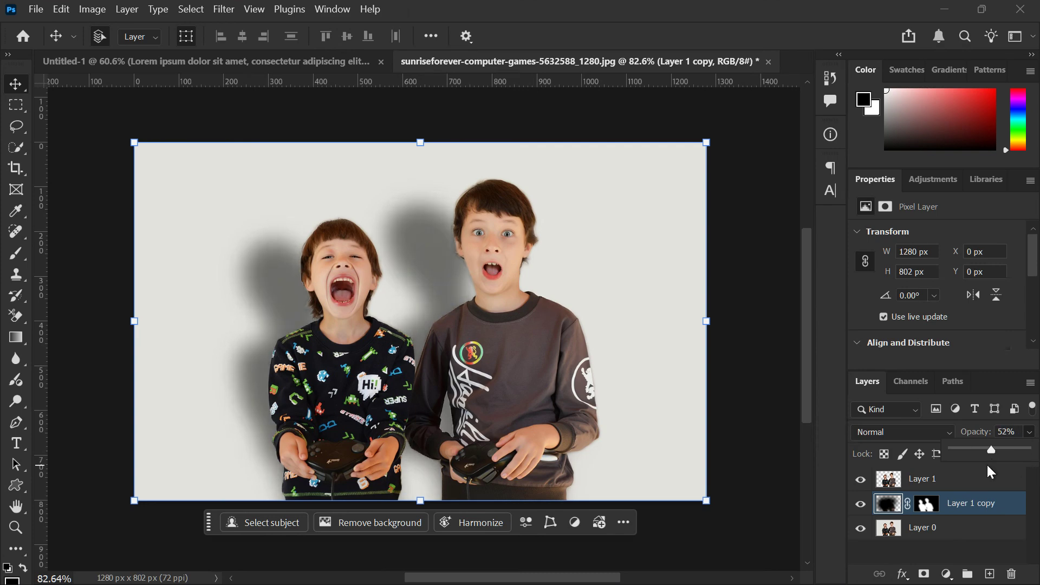
pyautogui.moveTo(986, 463); pyautogui.dragTo(980, 465)
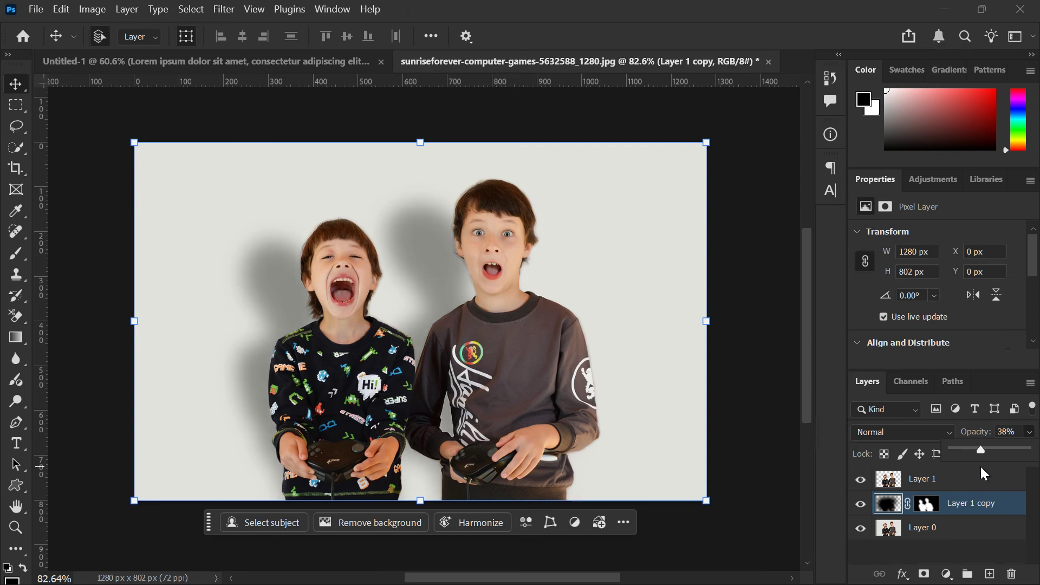
pyautogui.keyDown('shift'); pyautogui.click(978, 478); pyautogui.keyUp('shift')
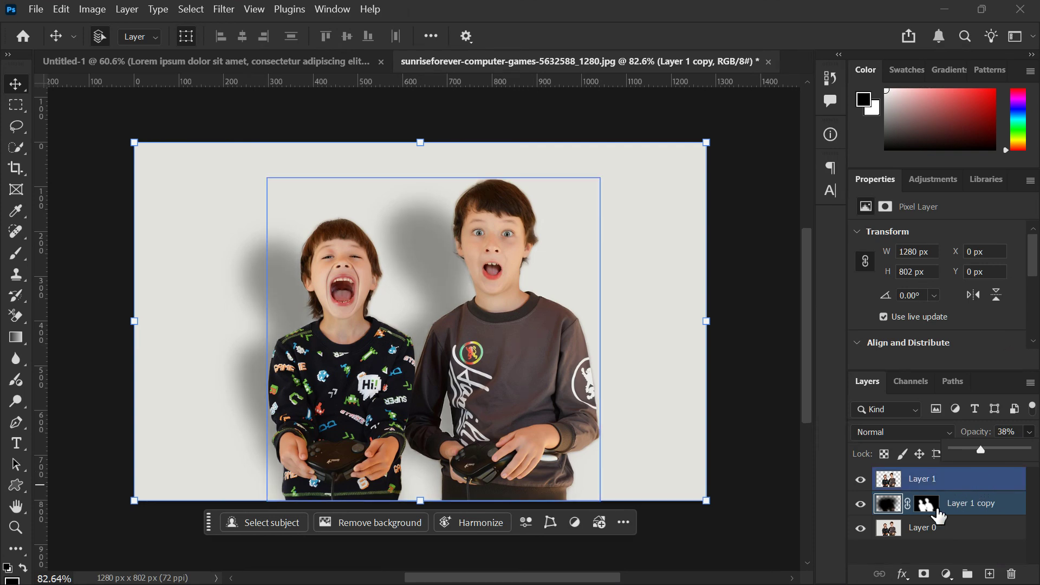
# - Compare the shadow composition with Layer 1 hidden and shown, and deselect all layers
pyautogui.click(936, 526)
pyautogui.keyDown('ctrl'); pyautogui.click(896, 529); pyautogui.keyUp('ctrl')
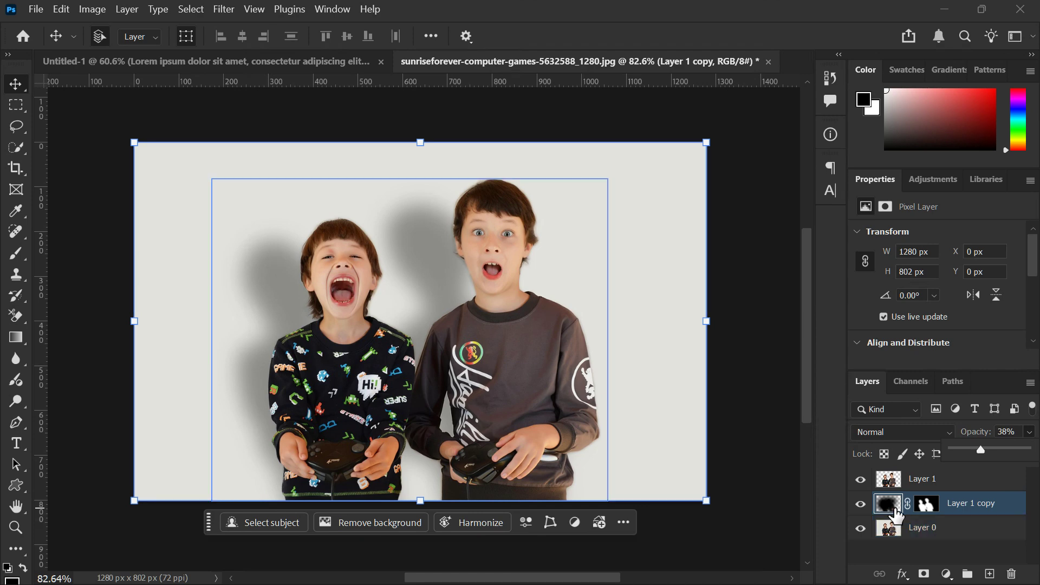
pyautogui.click(860, 480)
pyautogui.click(860, 480)
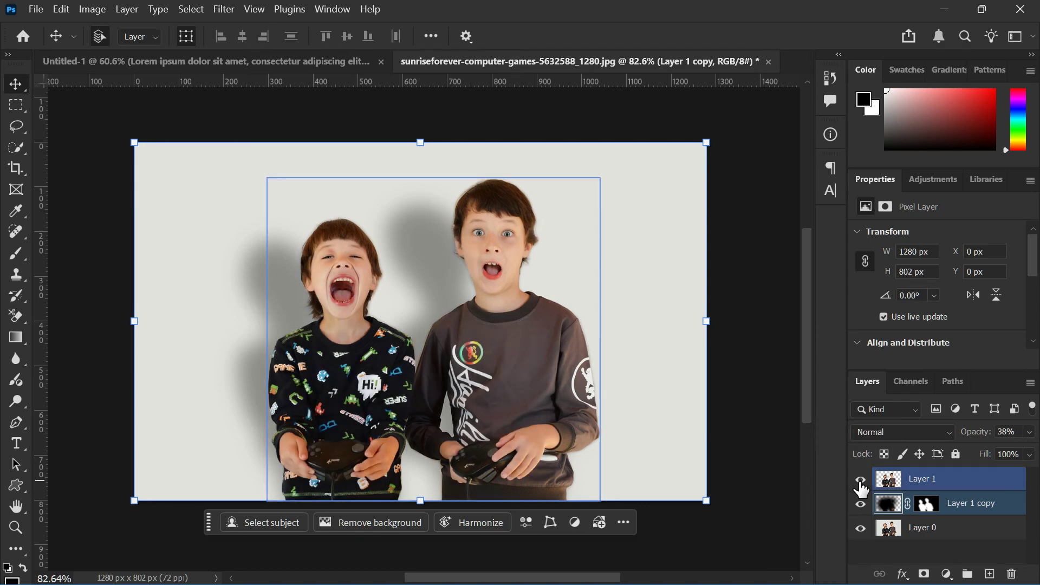
pyautogui.click(862, 547)
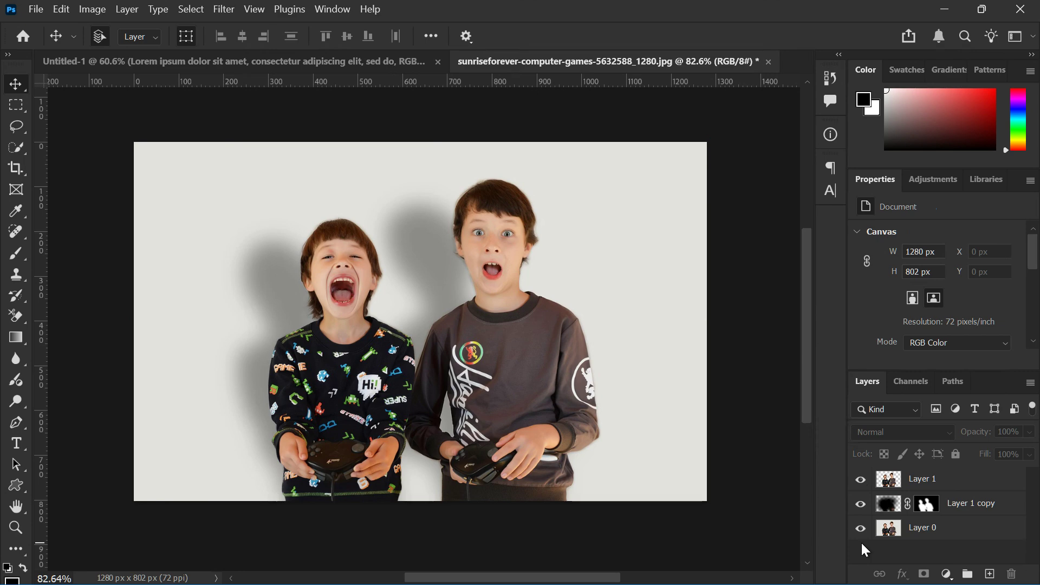
# - Inspect the layer mask of Layer 1 copy in Select and Mask, leave the workspace, and deselect the layer
pyautogui.click(889, 503)
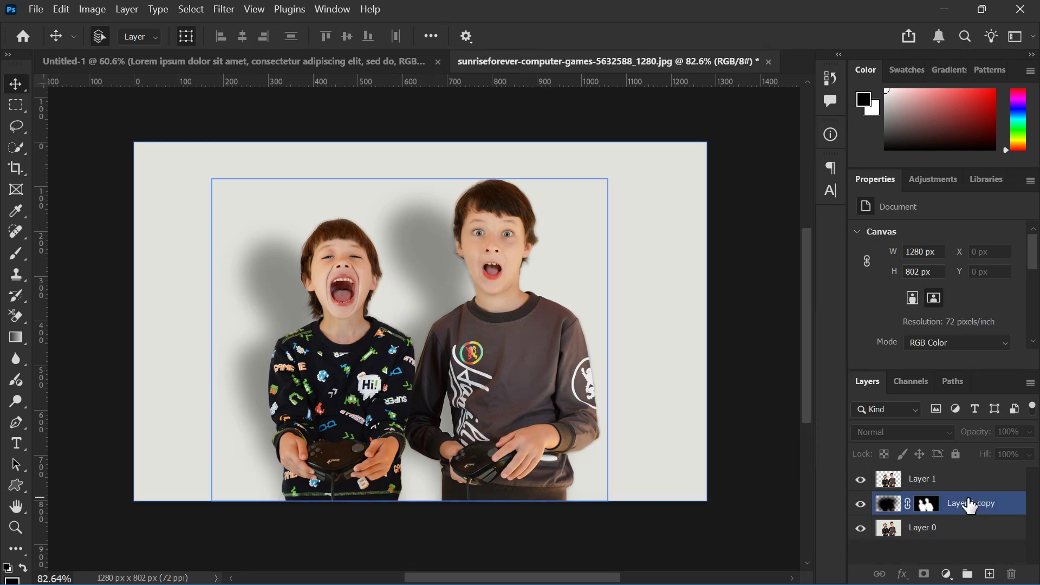
pyautogui.scroll(-3, 905, 287)
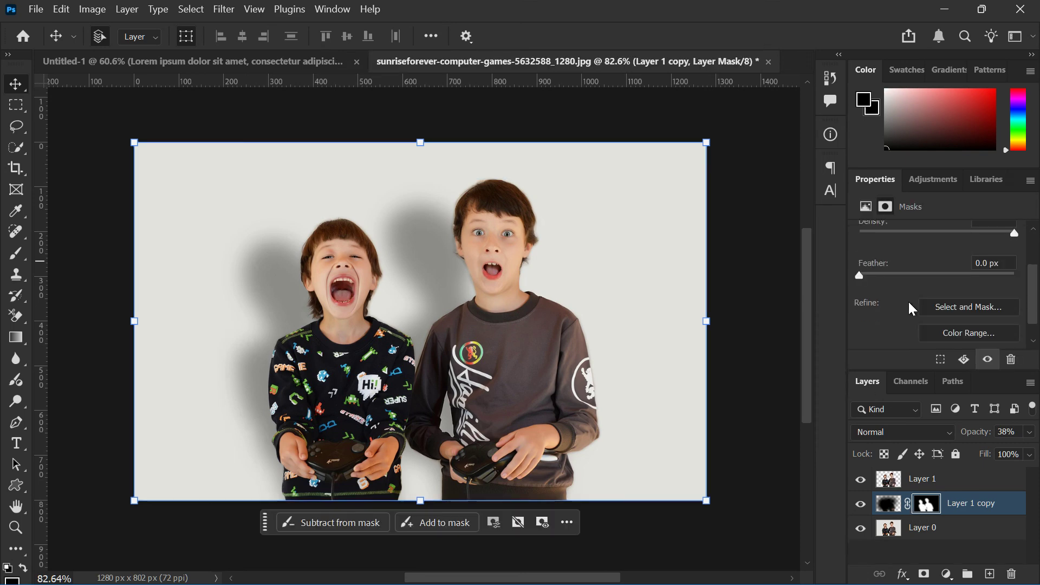
pyautogui.click(947, 293)
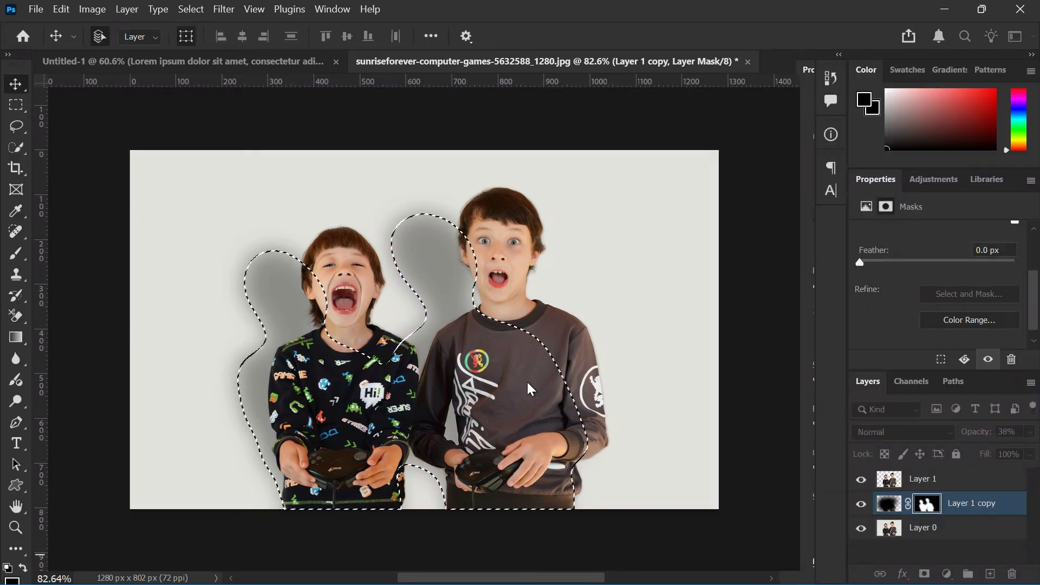
pyautogui.click(918, 553)
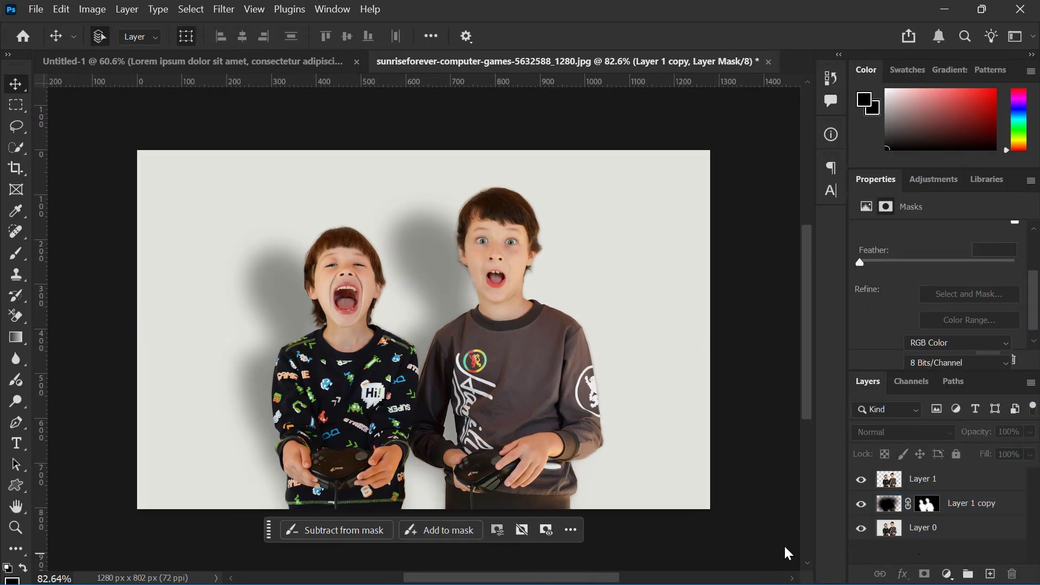